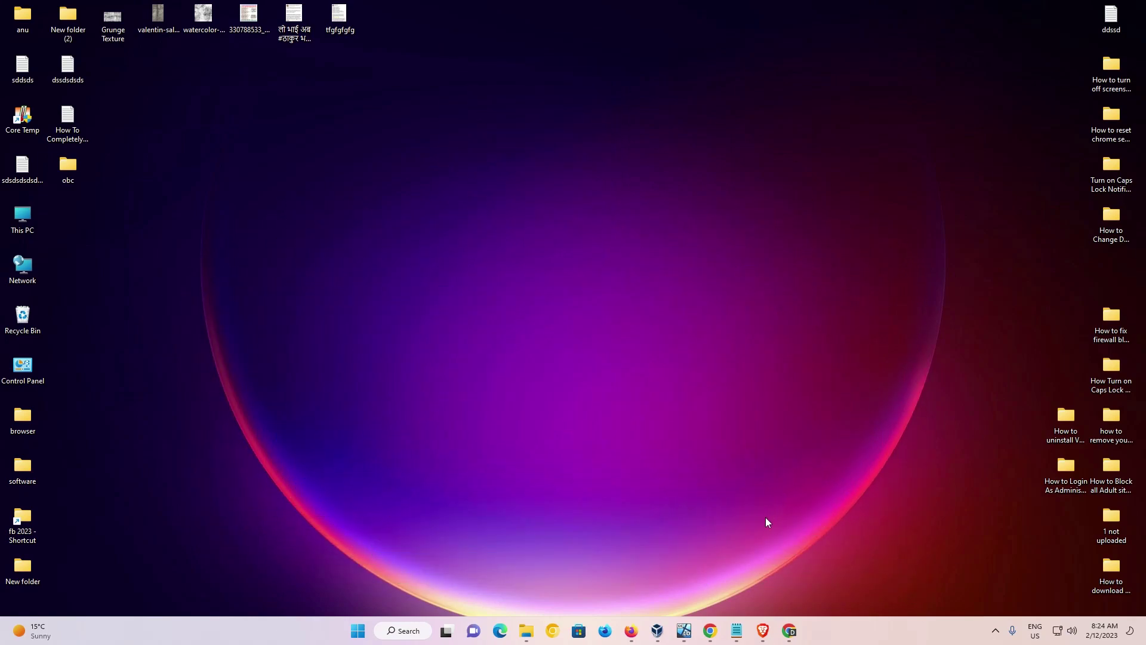
- Re-run the Epson L1110 driver search and view the first Epson support result in a new tab
{"action": "left_click", "coordinate": [710, 627]}
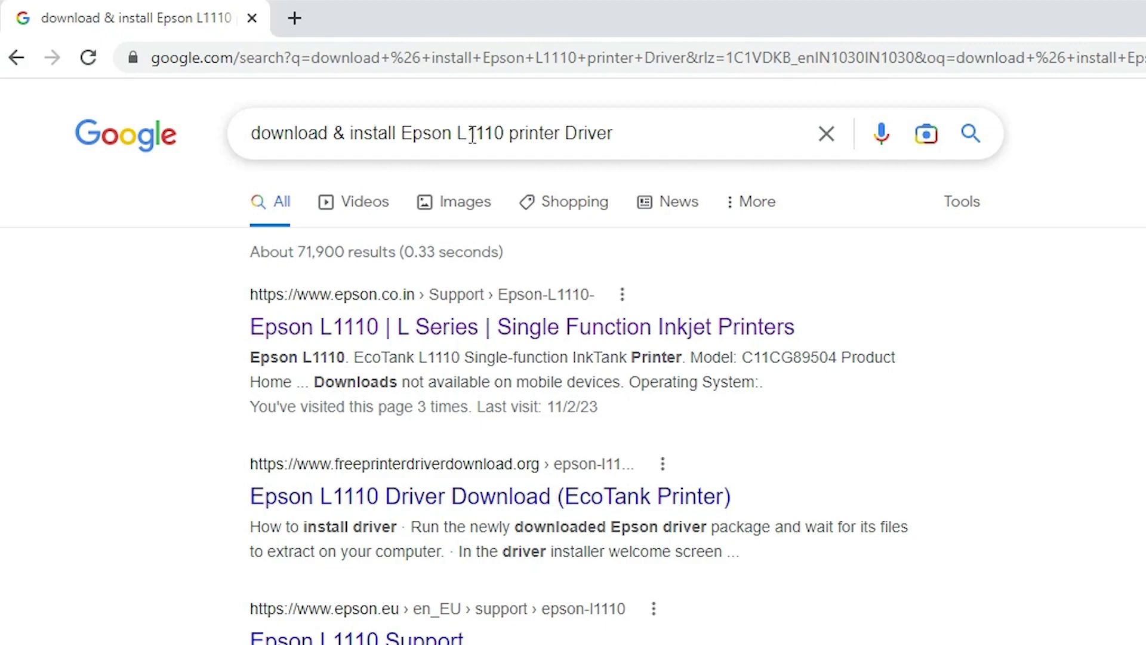
{"action": "triple_click", "coordinate": [536, 138]}
{"action": "key", "text": "Return"}
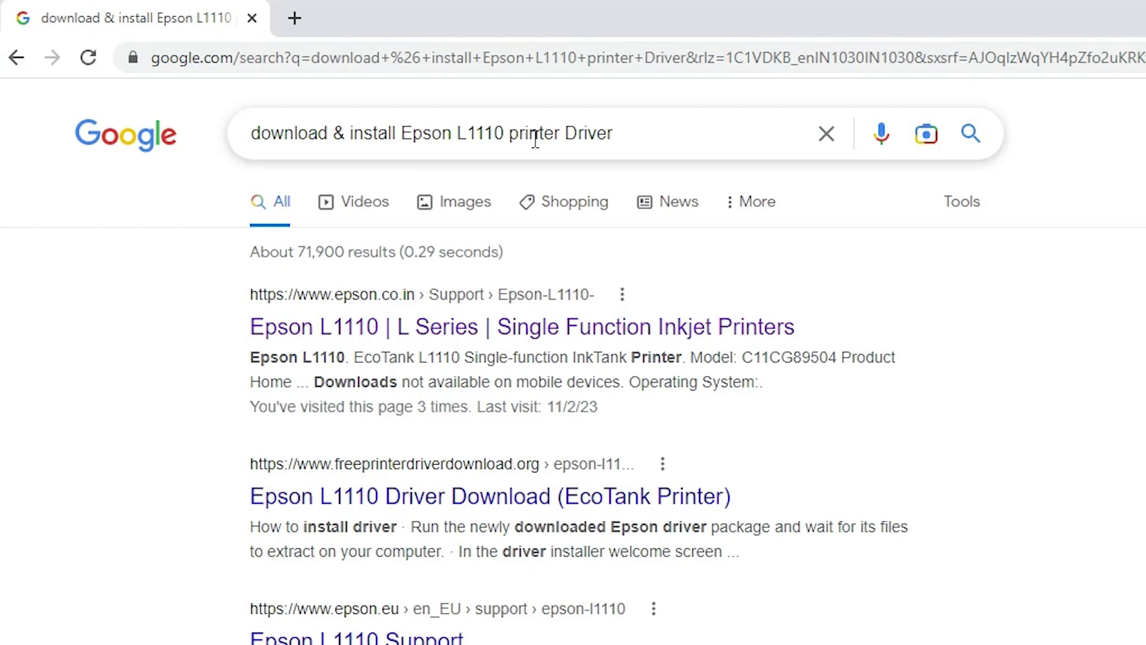
{"action": "right_click", "coordinate": [466, 326]}
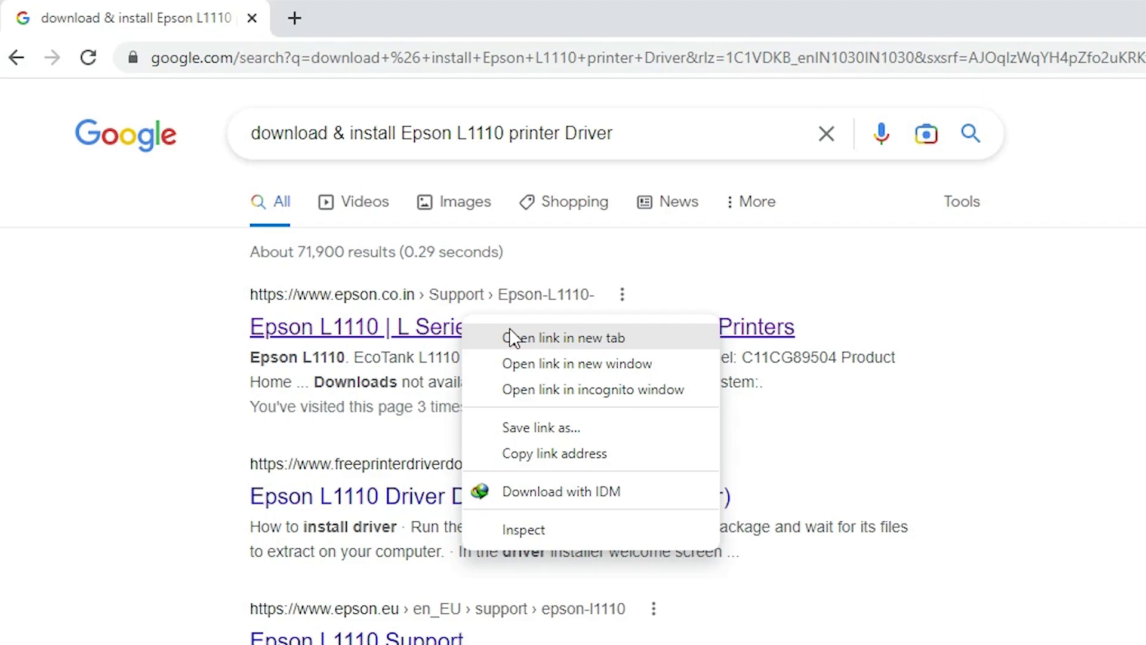
{"action": "left_click", "coordinate": [512, 338]}
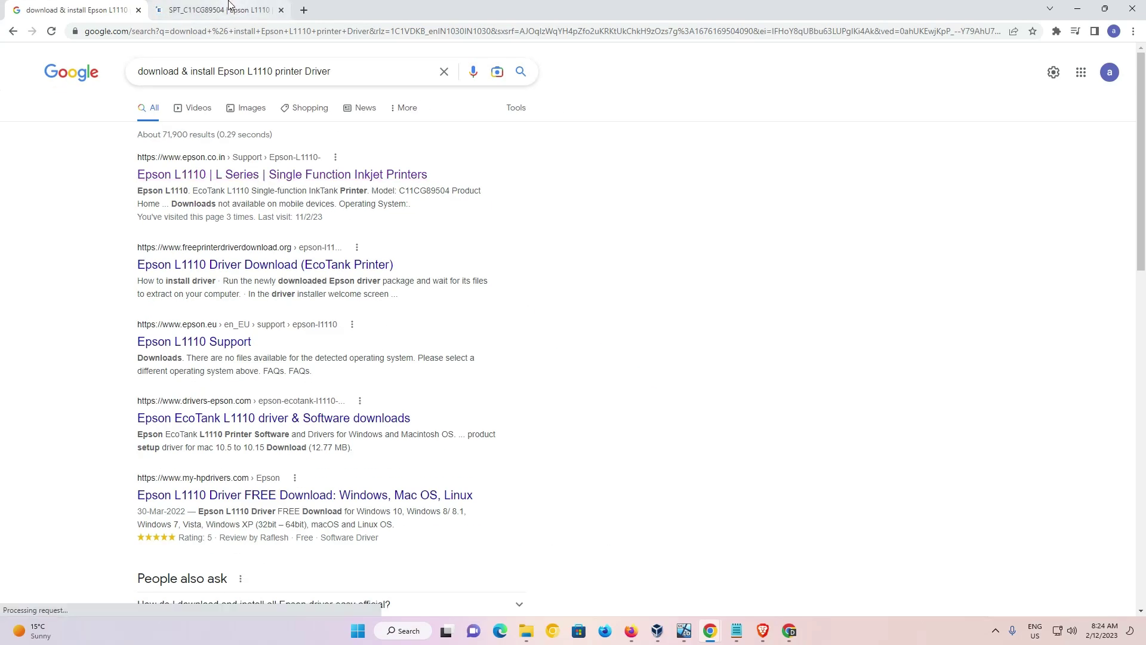
{"action": "left_click", "coordinate": [221, 10]}
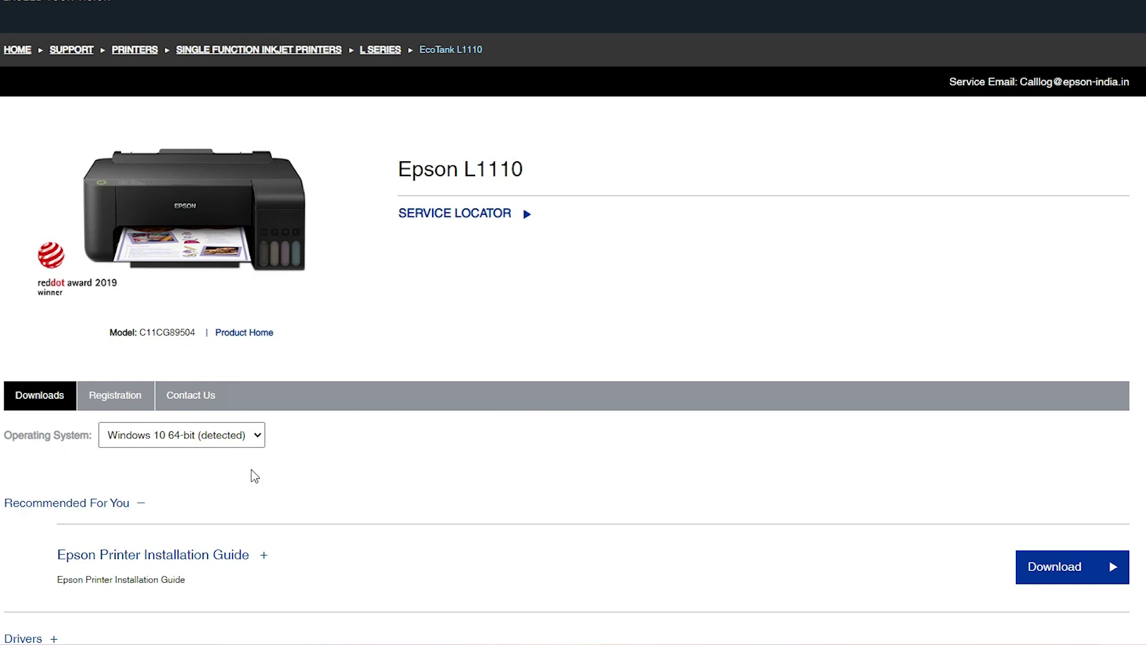
- Expand the Drivers section and download the L1110_windows_x64_Printer Driver
{"action": "scroll", "coordinate": [251, 470], "scroll_direction": "down", "scroll_amount": 3}
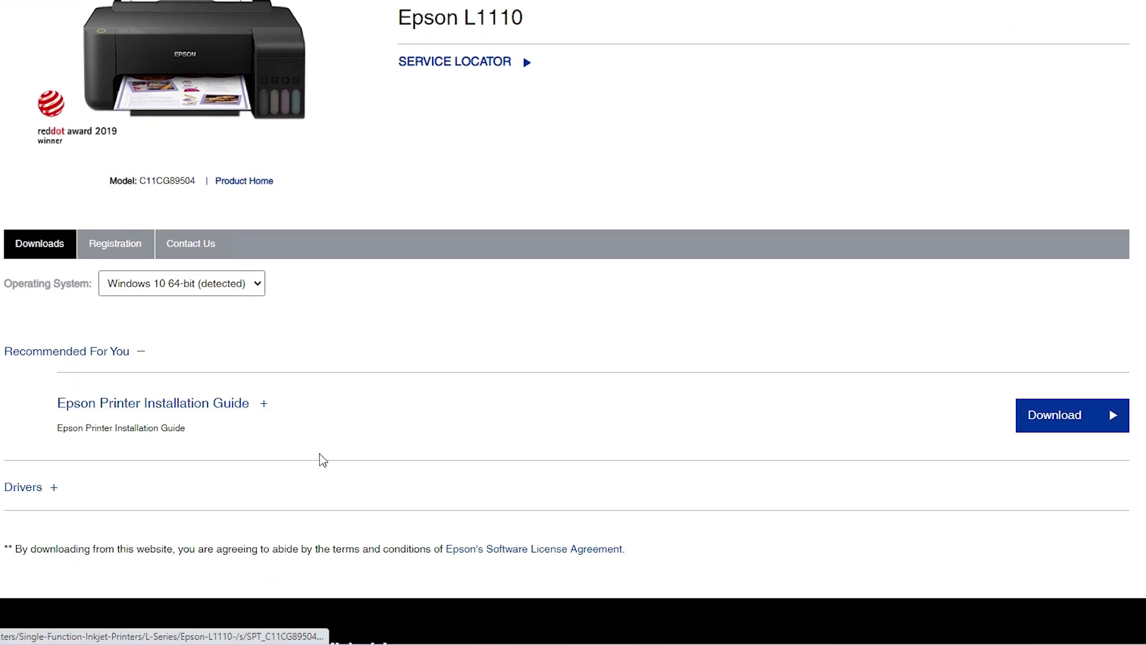
{"action": "scroll", "coordinate": [316, 460], "scroll_direction": "down", "scroll_amount": 4}
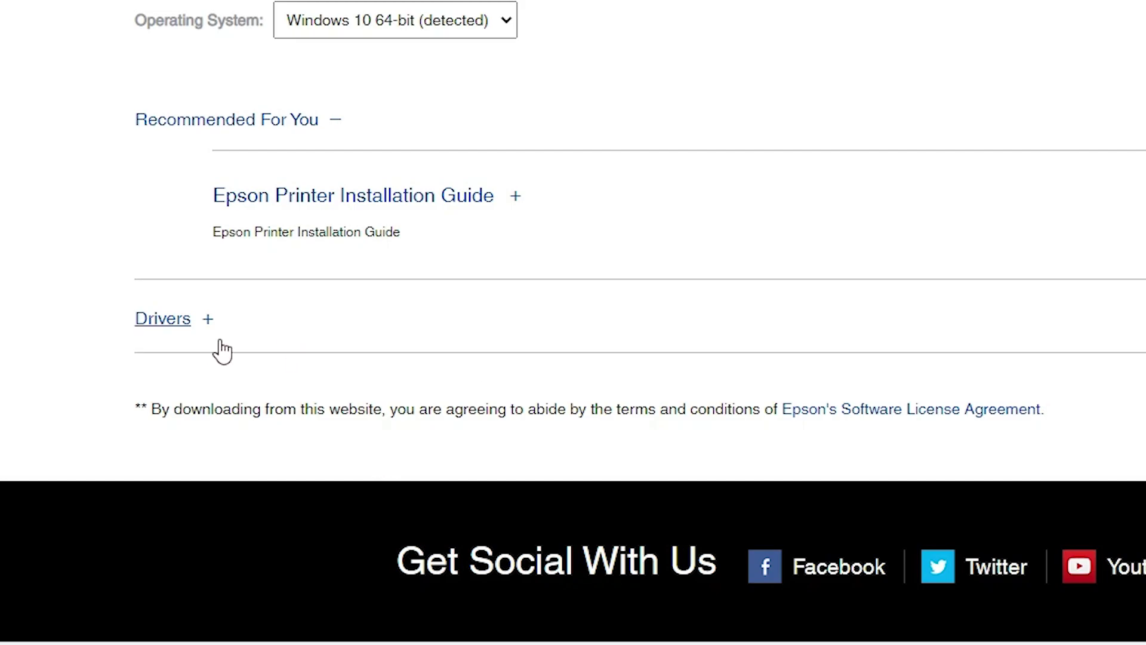
{"action": "left_click", "coordinate": [189, 327]}
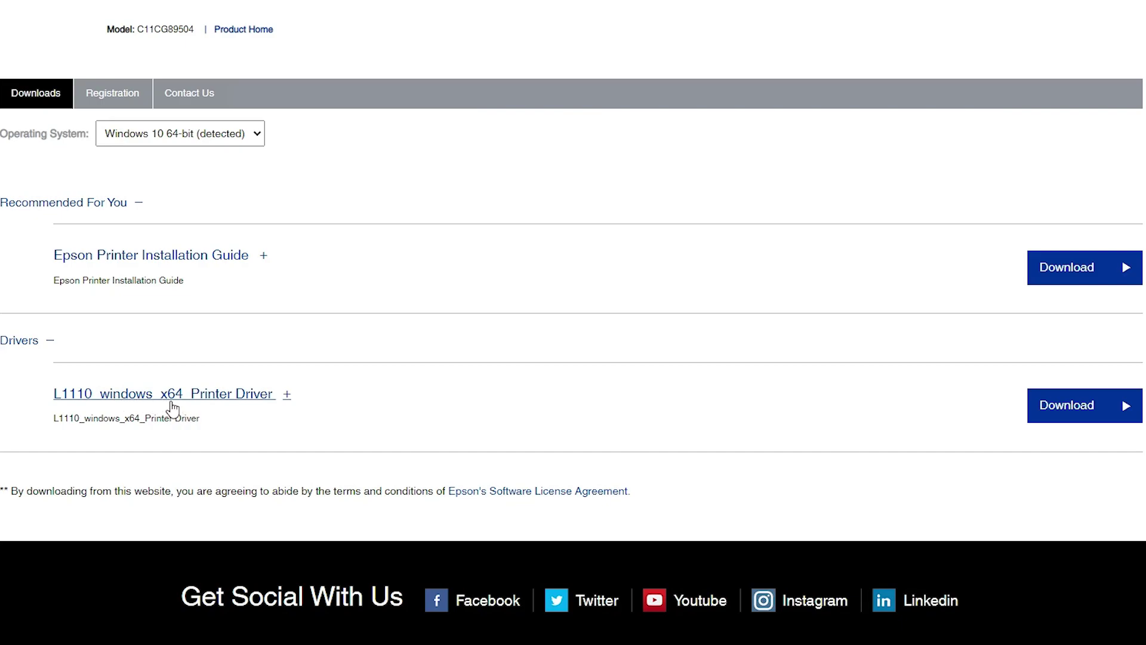
{"action": "left_click", "coordinate": [1079, 413]}
- Accept the licence and save the 31.97 MB L1110_x64_26102JAUsHomeExportAsiaML.exe to the Desktop
{"action": "left_click", "coordinate": [547, 348]}
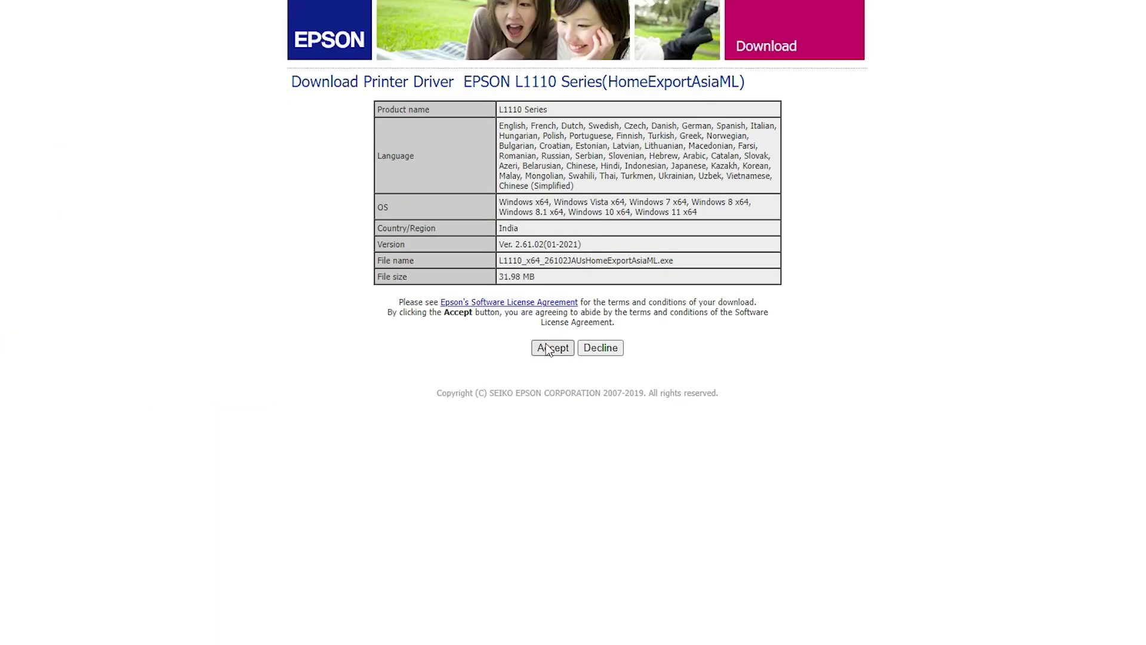
{"action": "left_click", "coordinate": [703, 321]}
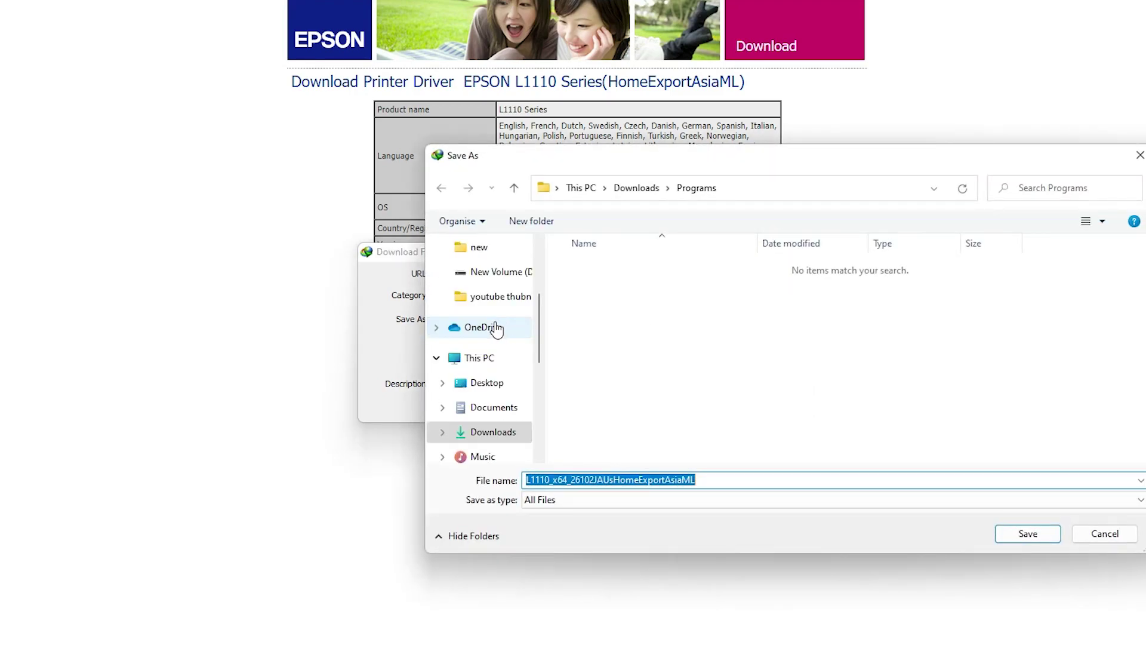
{"action": "left_click", "coordinate": [487, 384]}
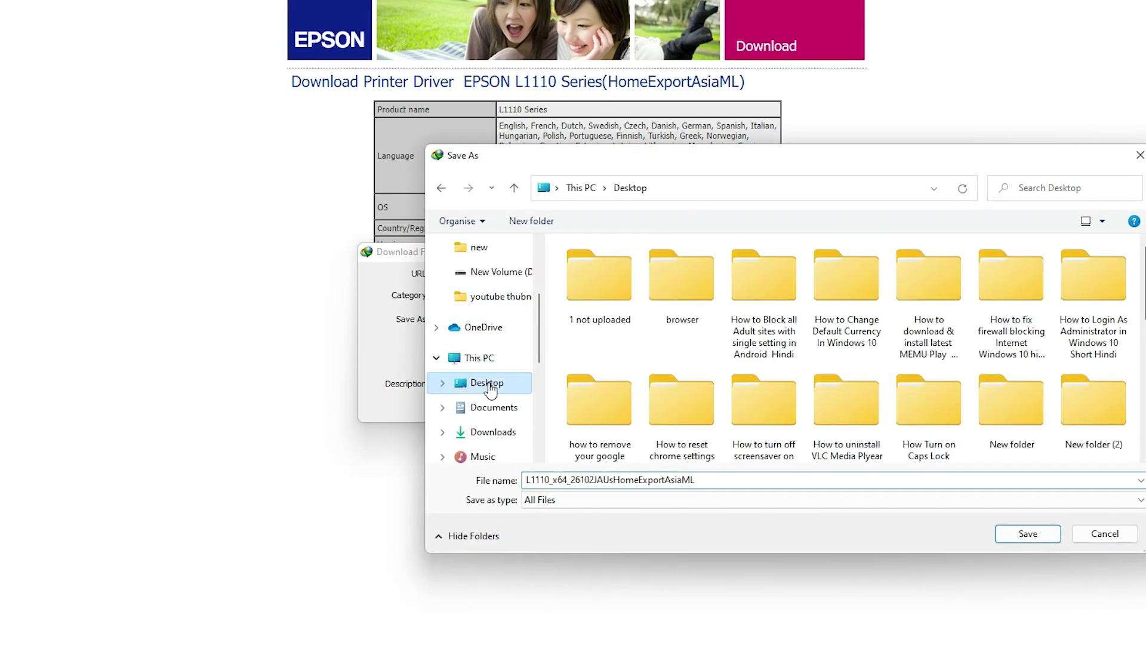
{"action": "left_click", "coordinate": [1027, 537]}
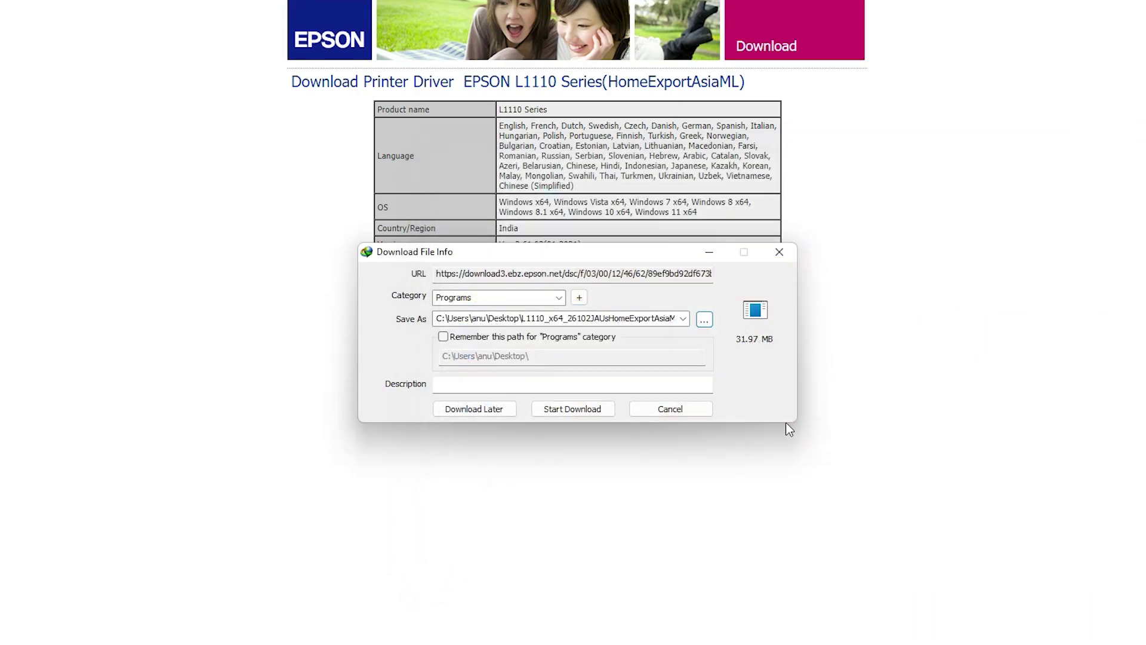
{"action": "left_click", "coordinate": [588, 407]}
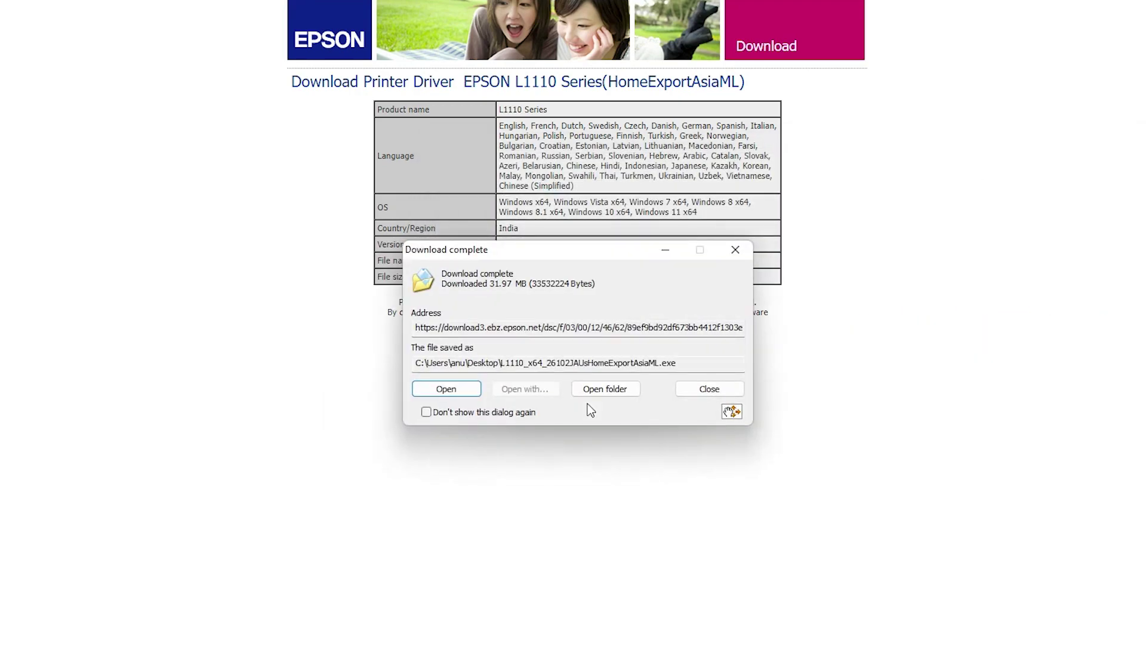
{"action": "left_click", "coordinate": [708, 389]}
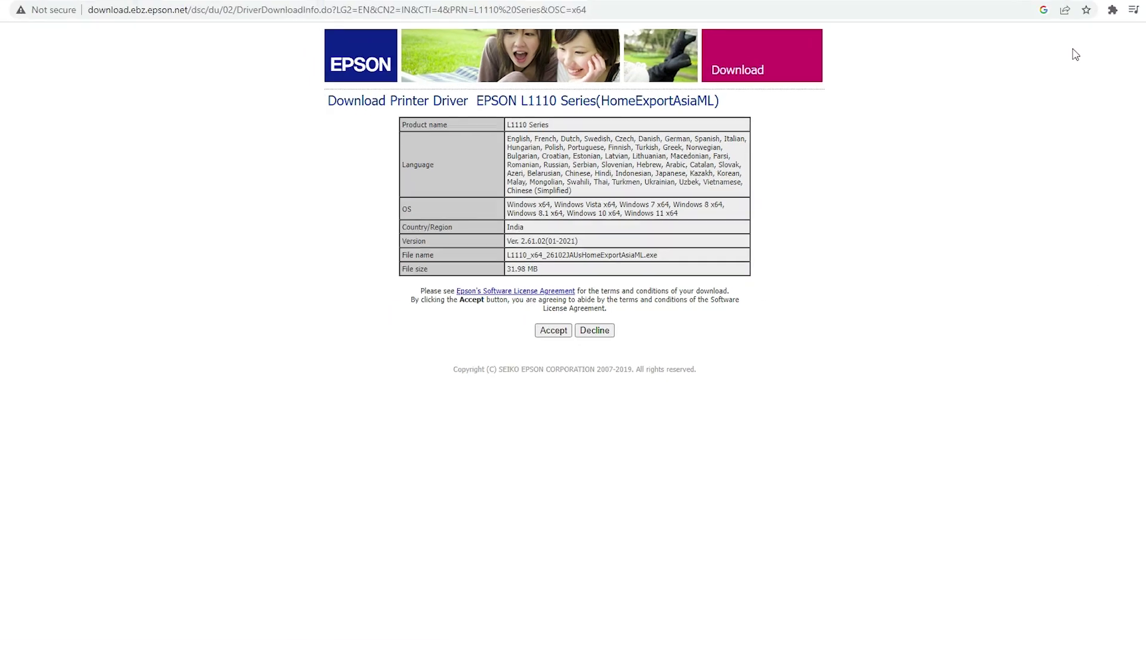
- Extract the L1110 driver installer with WinRAR into an L1110_x64_26102JAUsHomeExportAsiaML Desktop folder
{"action": "left_click", "coordinate": [1070, 13]}
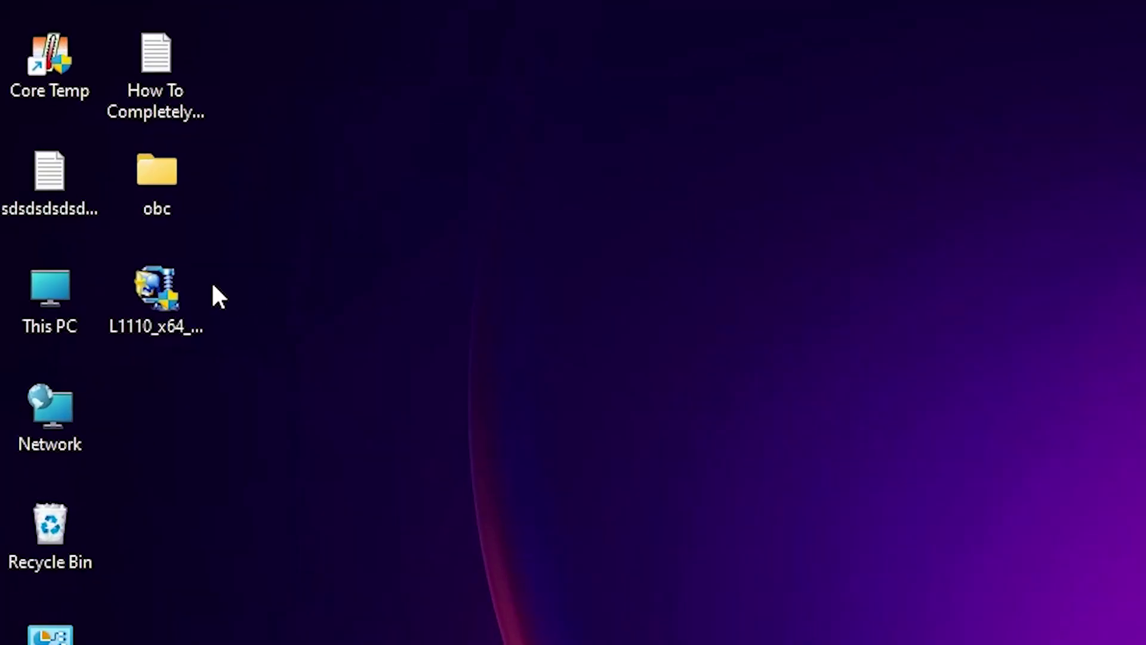
{"action": "left_click_drag", "start_coordinate": [167, 321], "coordinate": [433, 493]}
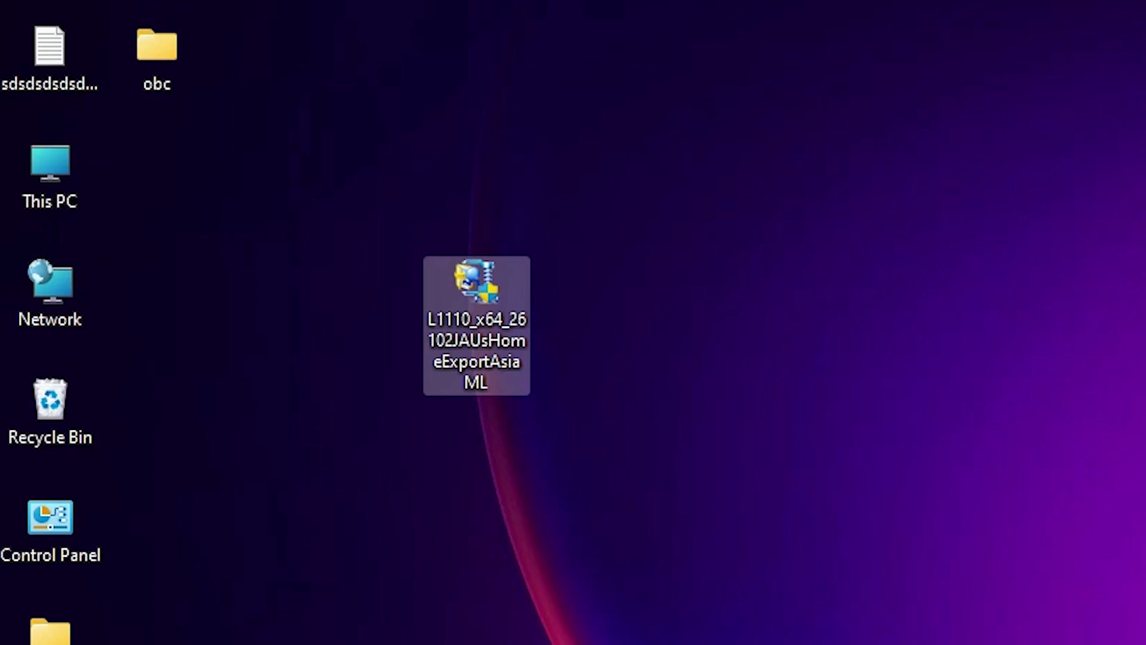
{"action": "left_click", "coordinate": [516, 312]}
{"action": "right_click", "coordinate": [484, 302]}
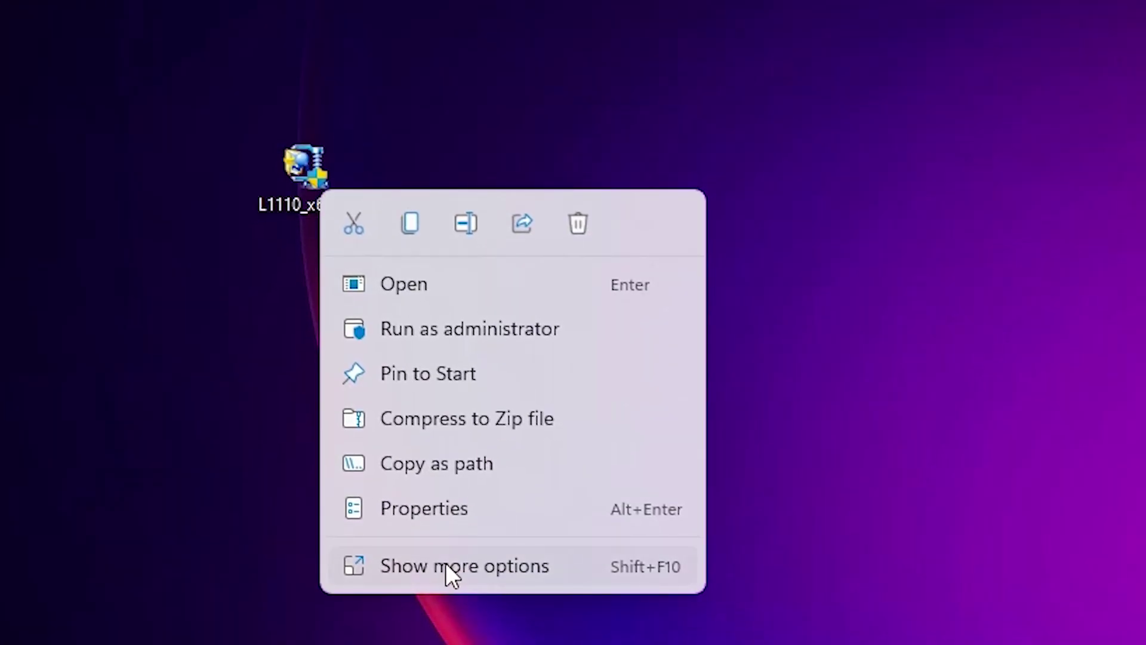
{"action": "left_click", "coordinate": [445, 562]}
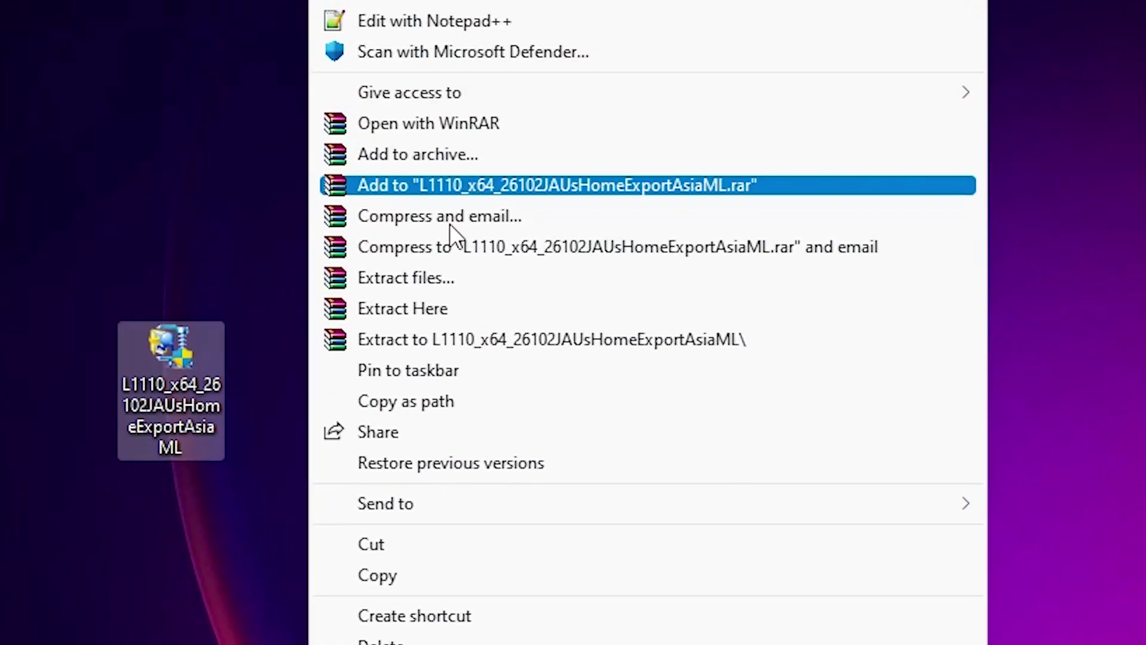
{"action": "left_click", "coordinate": [425, 276]}
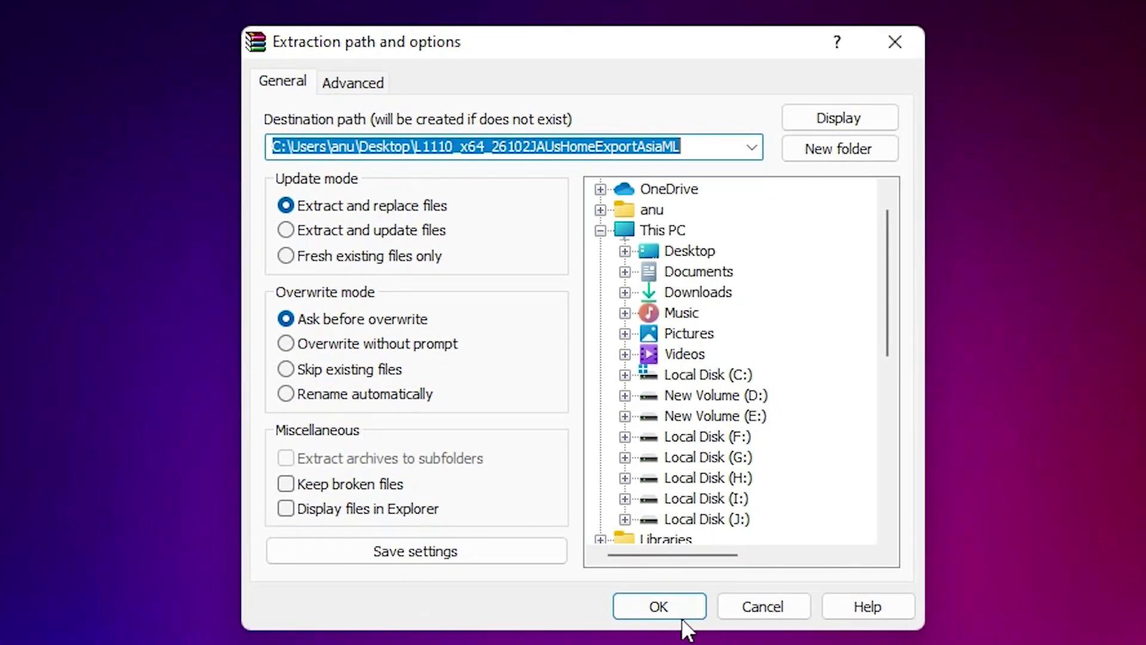
{"action": "left_click", "coordinate": [661, 606]}
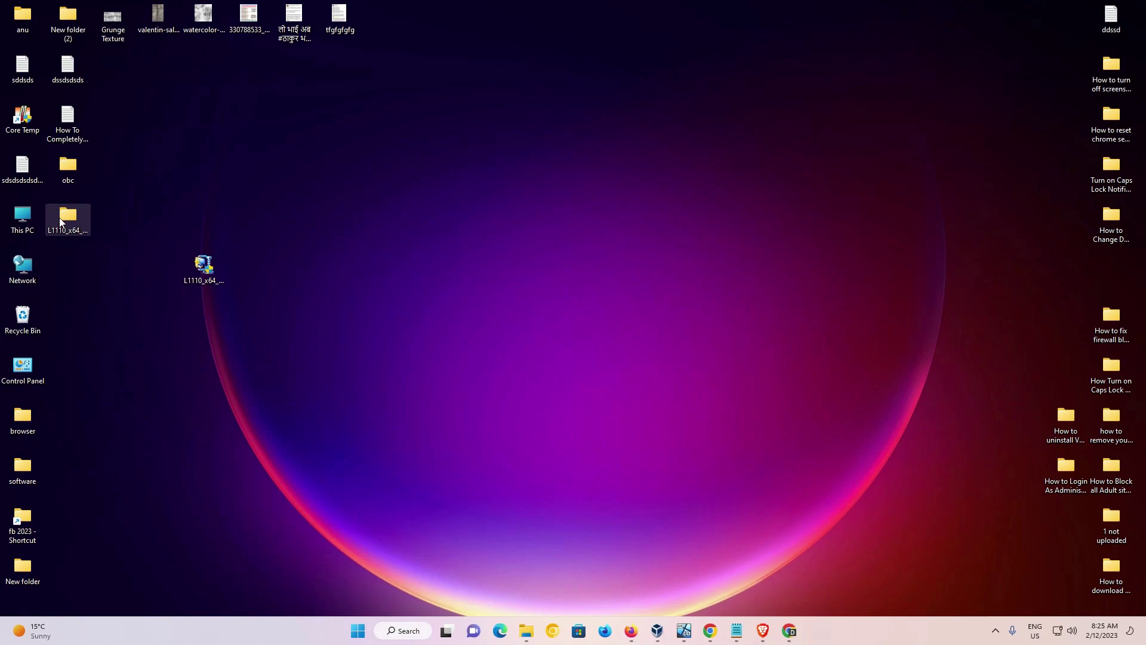
{"action": "left_click", "coordinate": [59, 218]}
{"action": "double_click", "coordinate": [67, 219]}
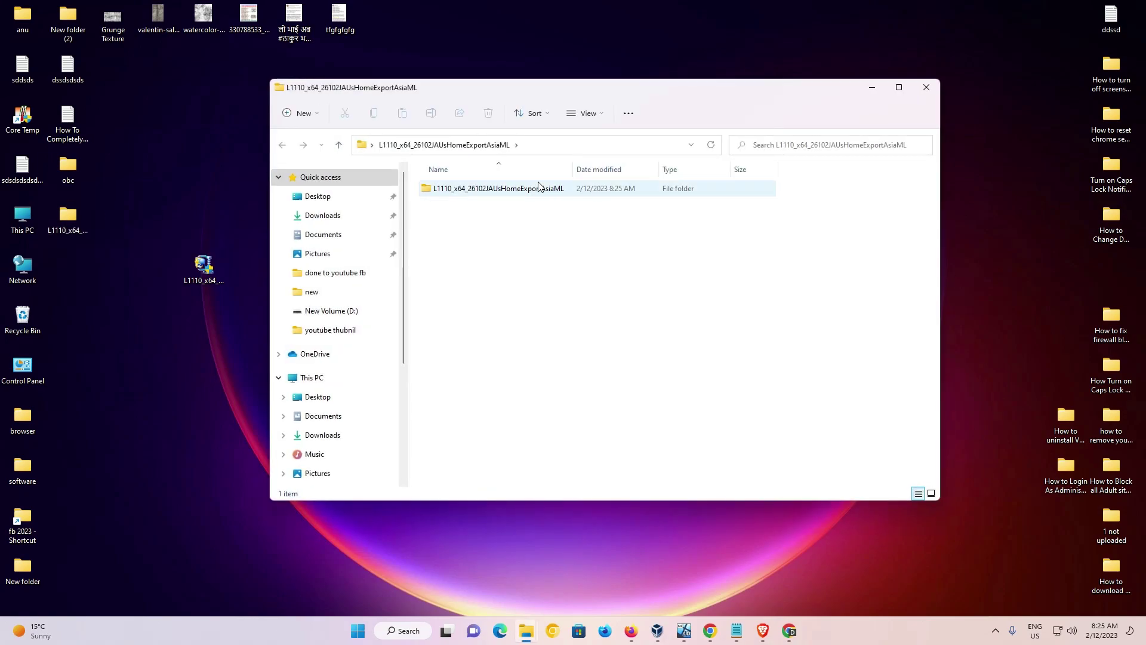
{"action": "left_click", "coordinate": [506, 188]}
{"action": "double_click", "coordinate": [506, 187]}
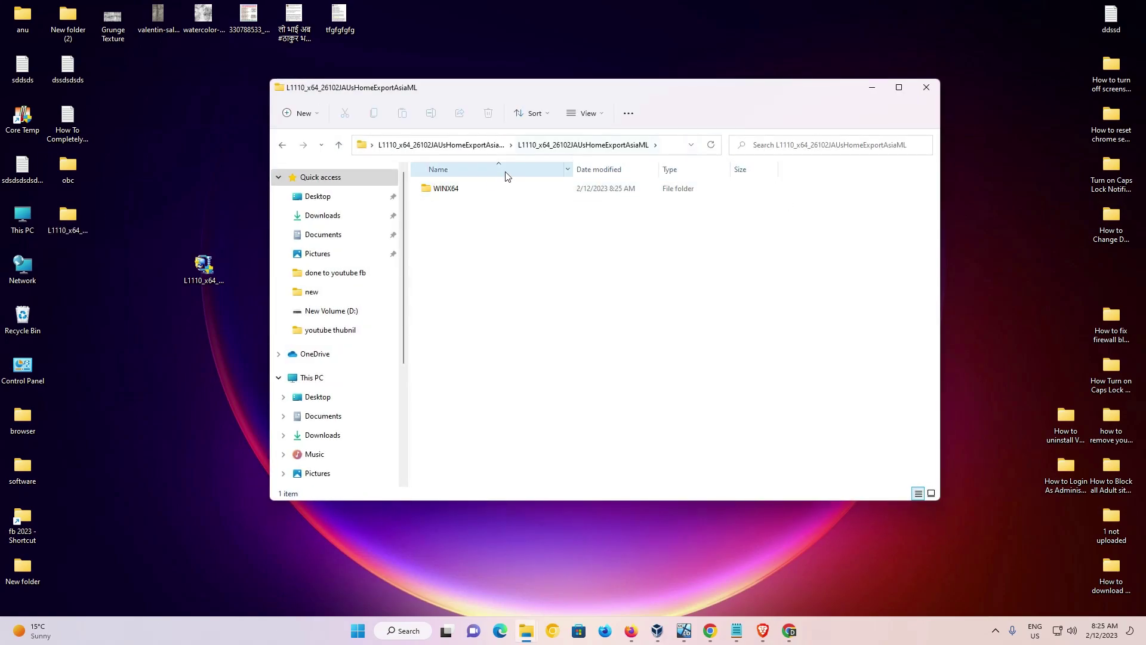
{"action": "double_click", "coordinate": [458, 190]}
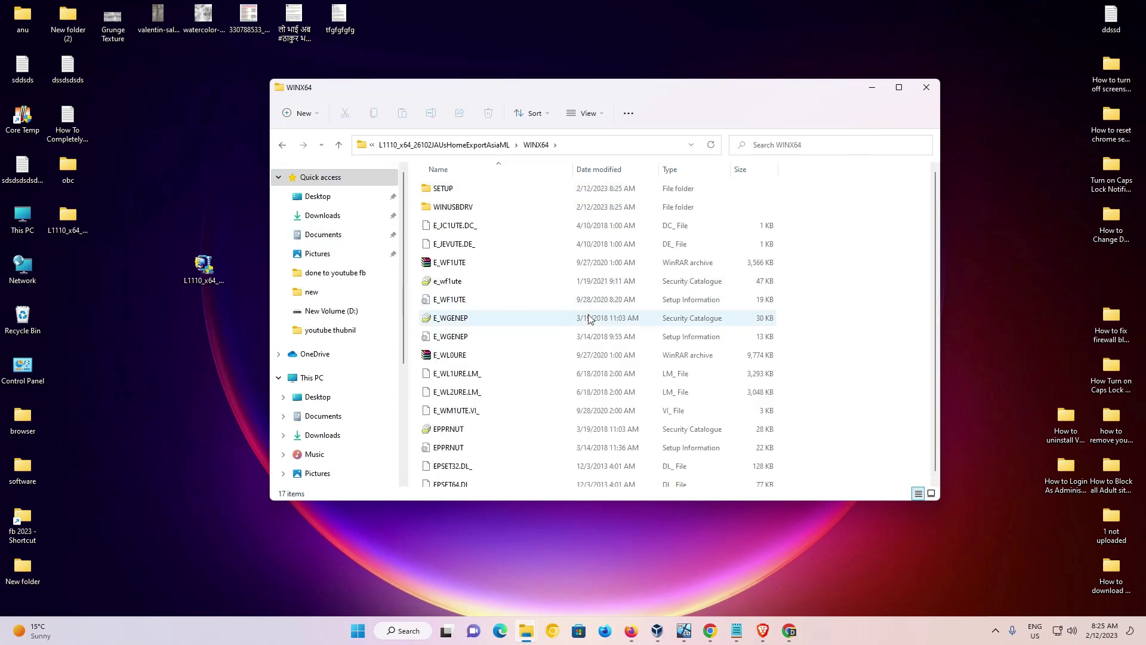
{"action": "left_click", "coordinate": [926, 87]}
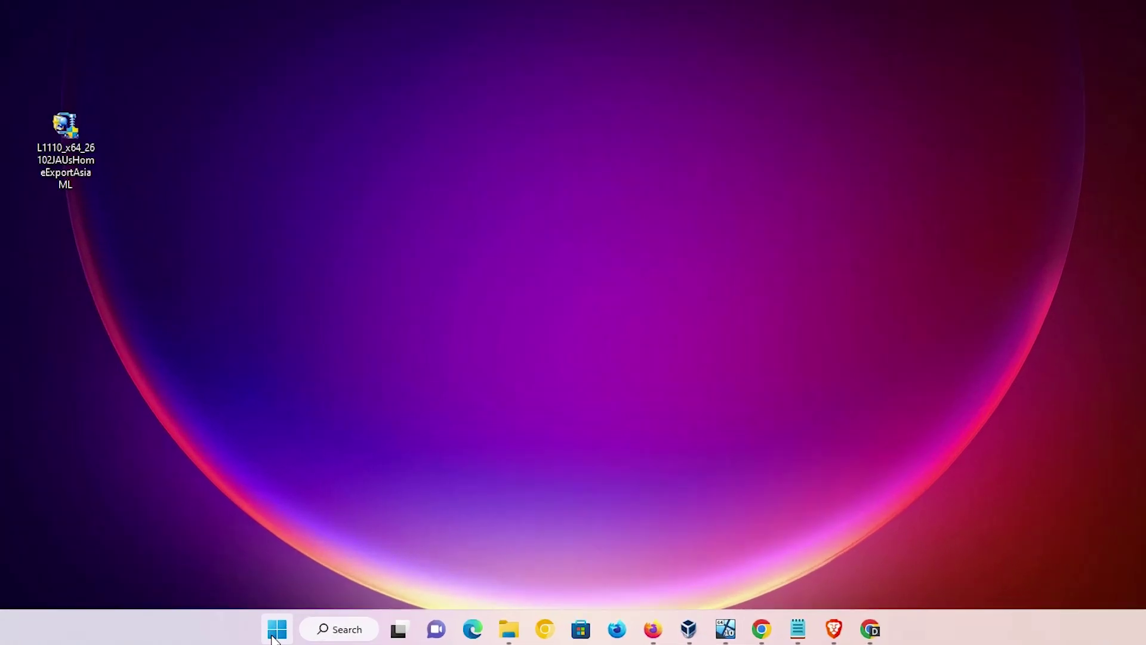
- Search Start for 'con', launch Control Panel, and centre its window on the desktop
{"action": "left_click", "coordinate": [357, 631]}
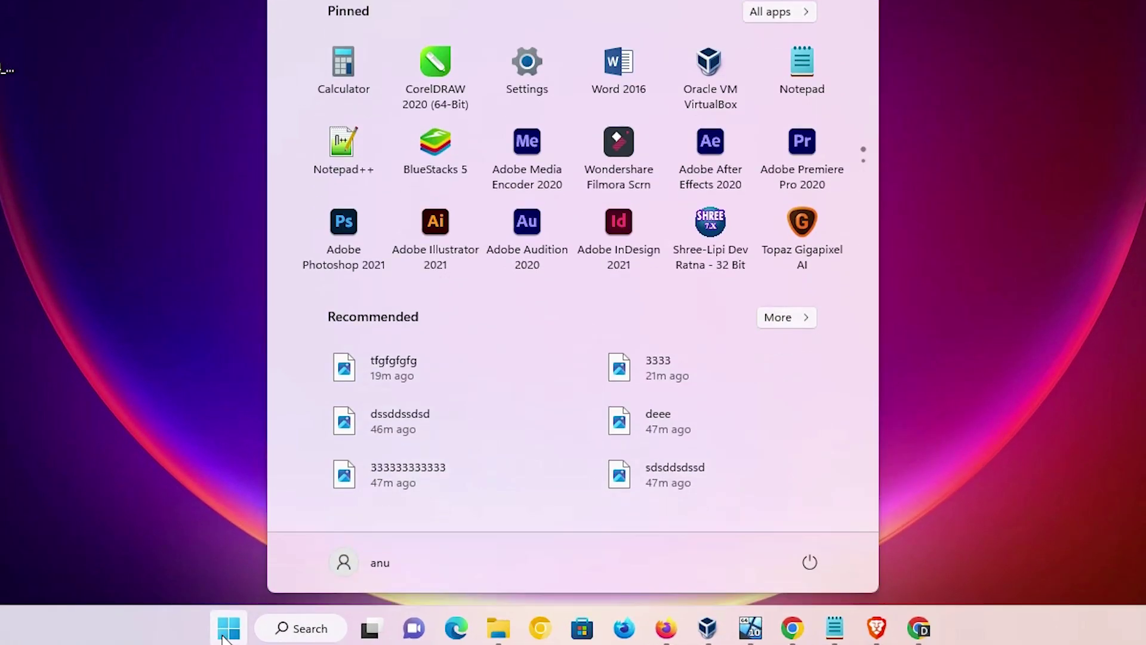
{"action": "type", "text": "con"}
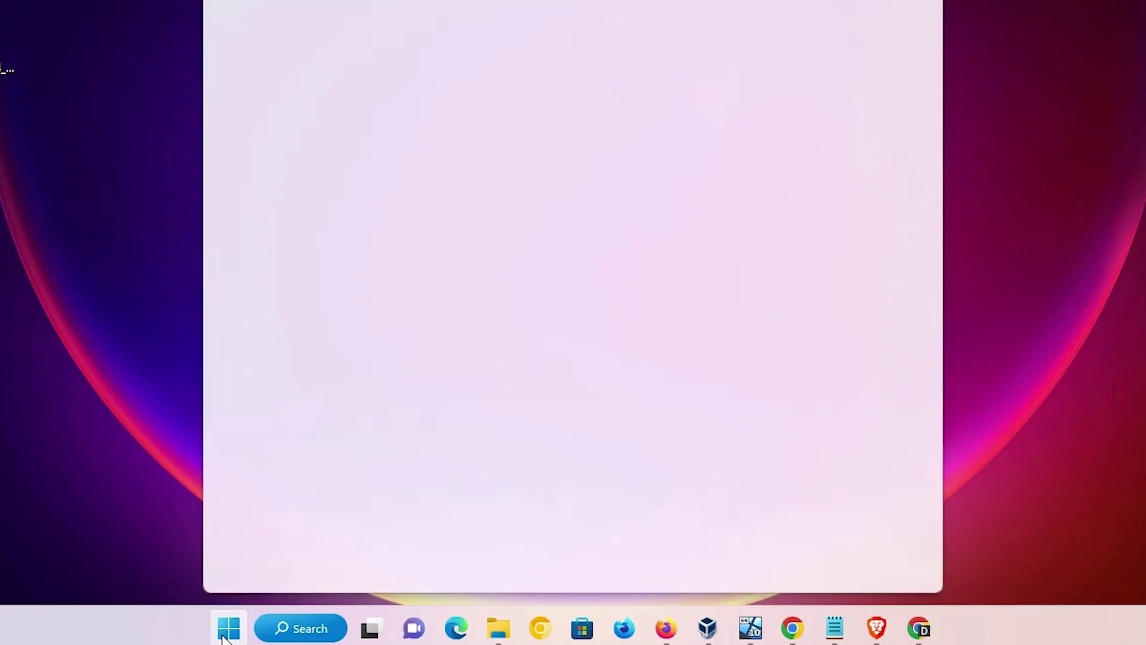
{"action": "left_click", "coordinate": [351, 99]}
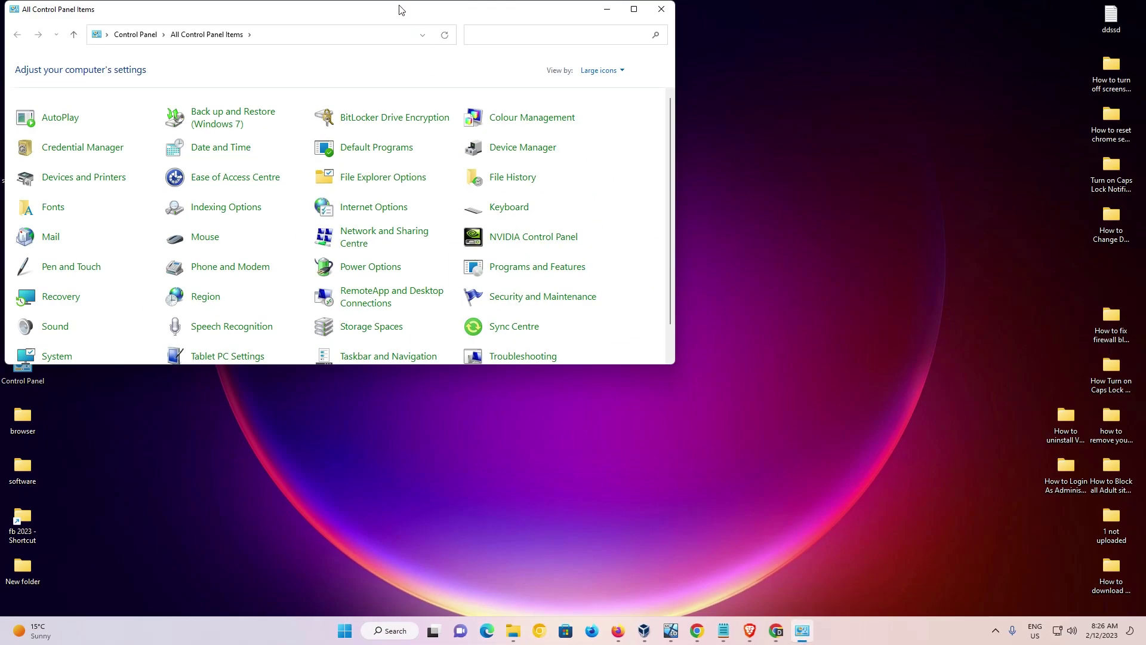
{"action": "left_click_drag", "start_coordinate": [400, 10], "coordinate": [624, 133]}
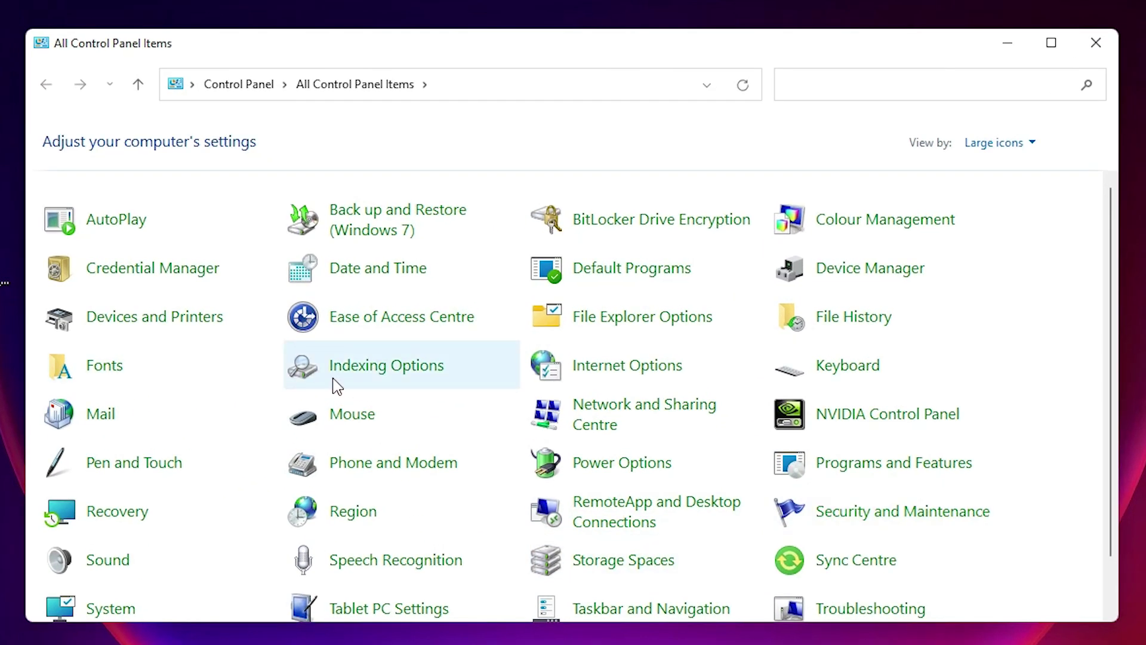
- Go to Devices and Printers and launch the Add a printer wizard
{"action": "left_click", "coordinate": [153, 320]}
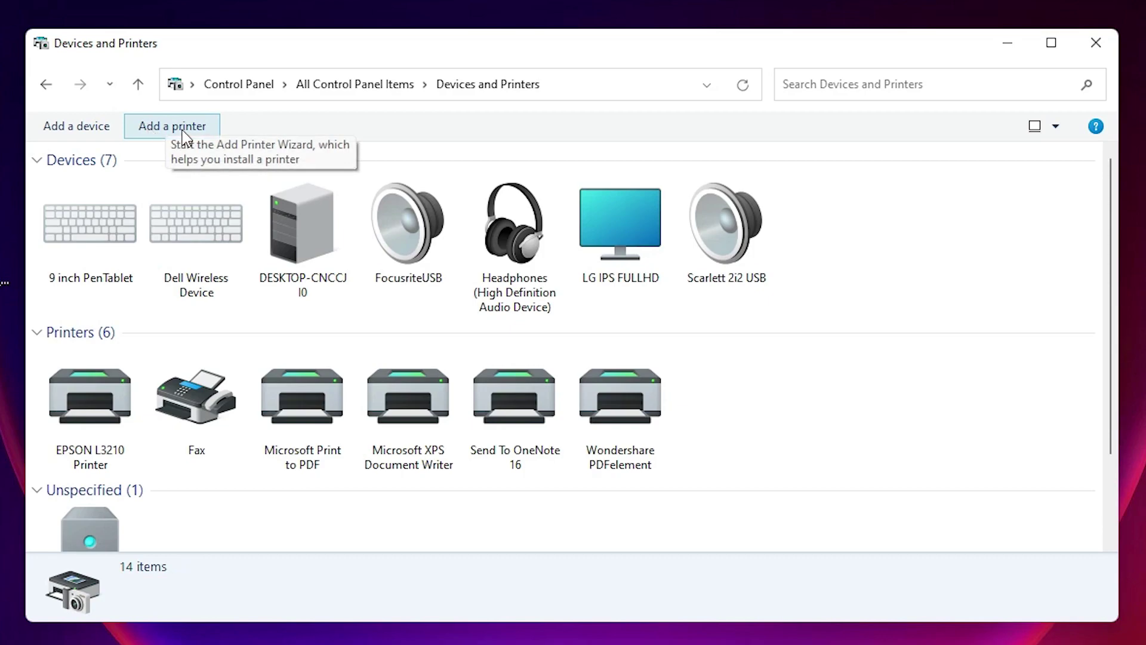
{"action": "left_click", "coordinate": [183, 132]}
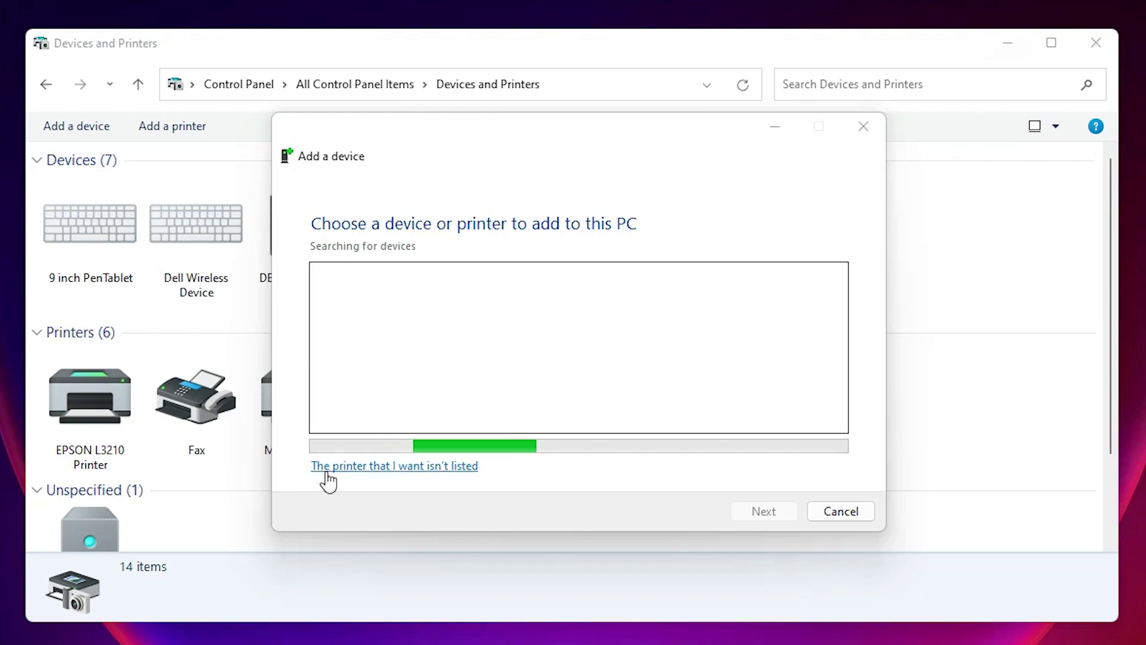
- Choose 'The printer that I want isn't listed', then add a local printer with manual settings
{"action": "left_click", "coordinate": [1013, 51]}
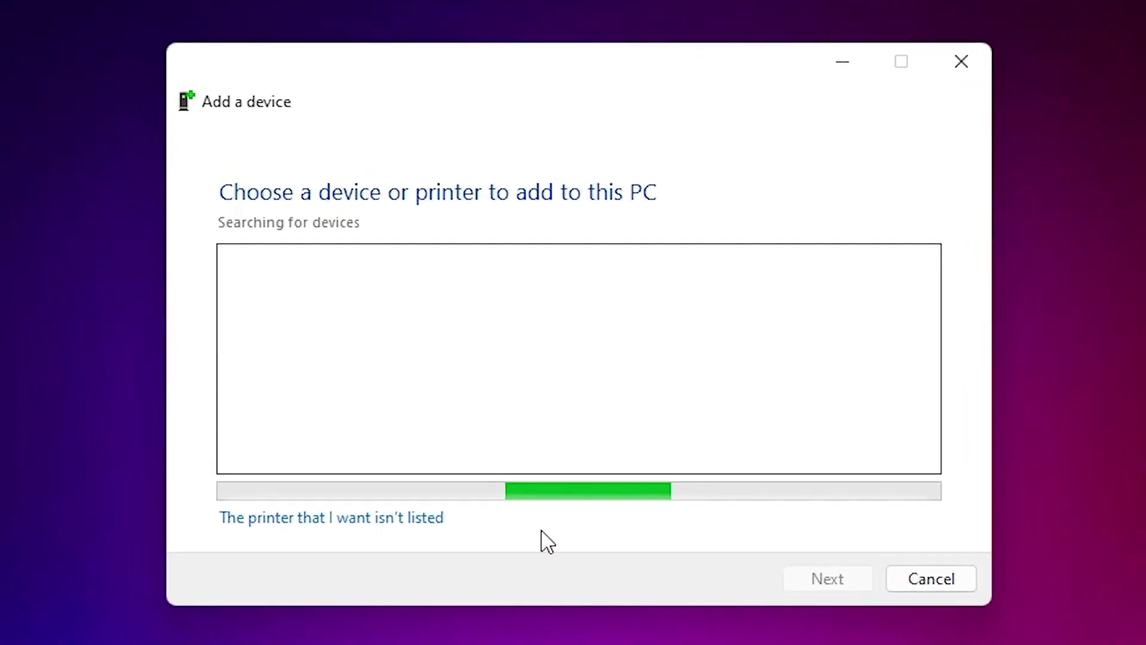
{"action": "left_click", "coordinate": [314, 525]}
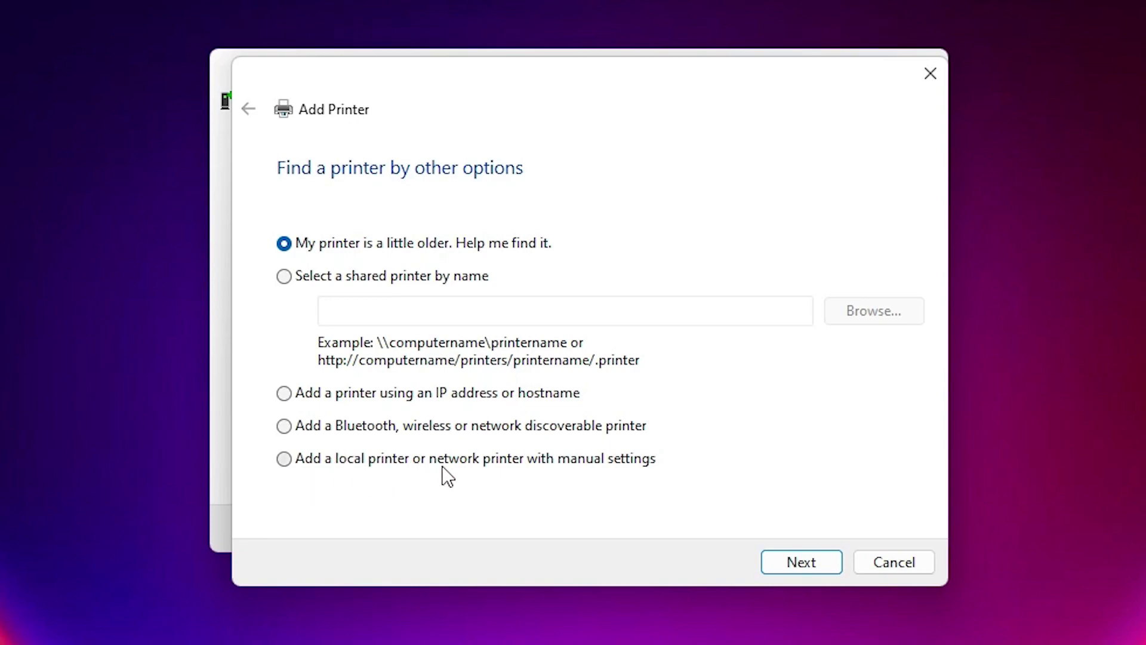
{"action": "left_click", "coordinate": [360, 465]}
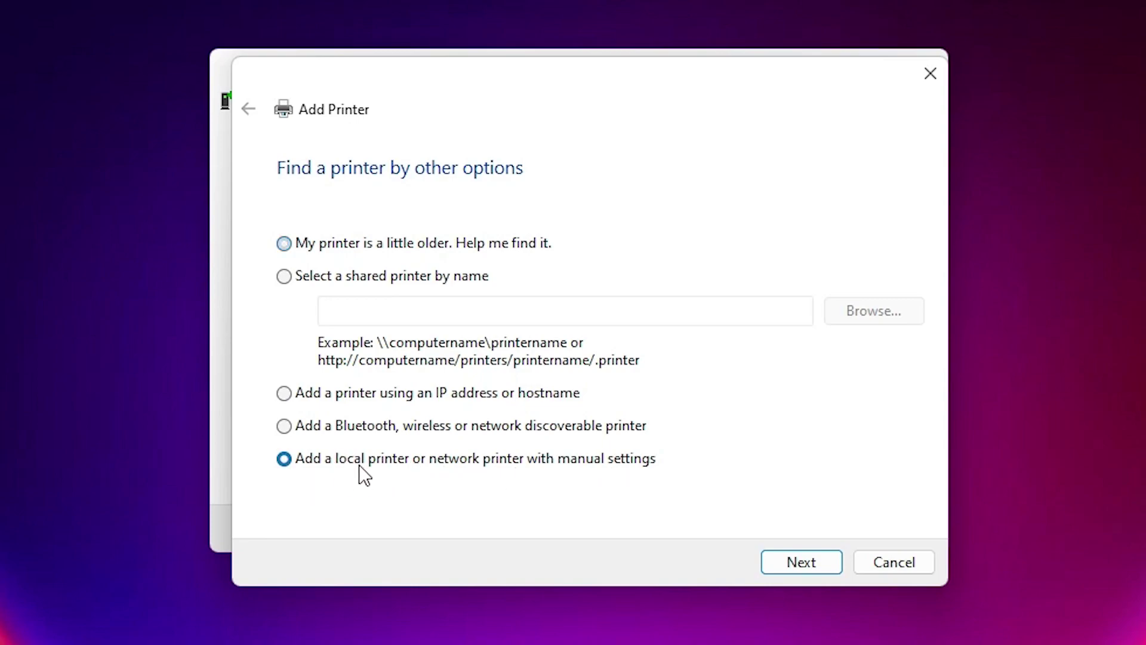
{"action": "left_click", "coordinate": [802, 559]}
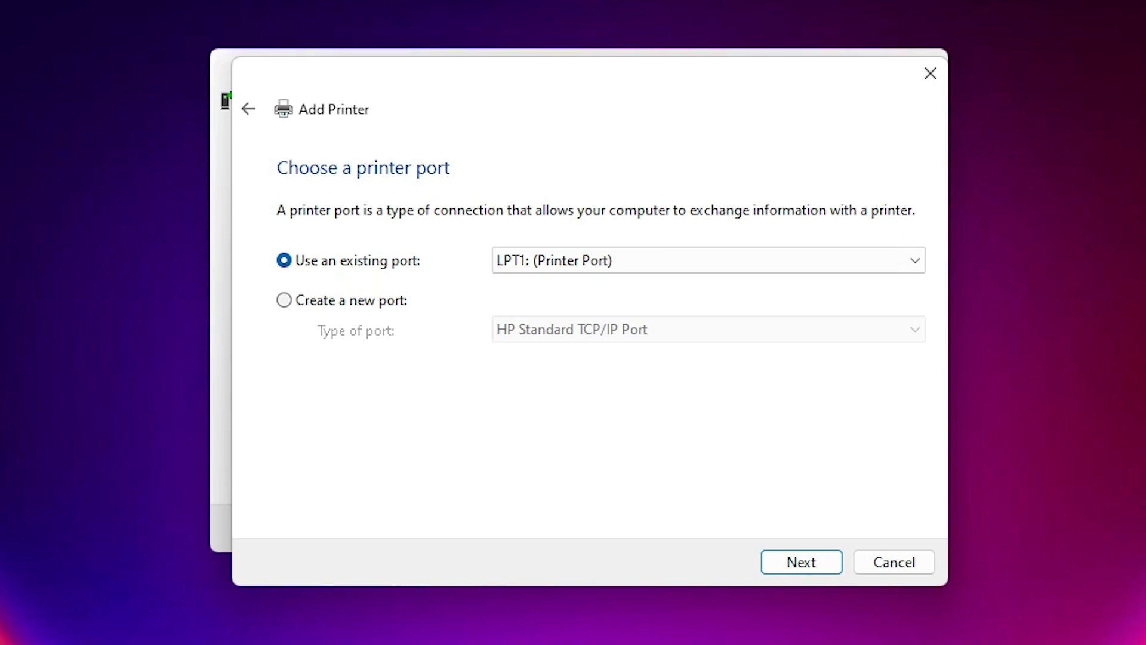
- Set the printer port to USB_001 (Local Port) and browse from Have Disk for a driver
{"action": "left_click", "coordinate": [679, 251]}
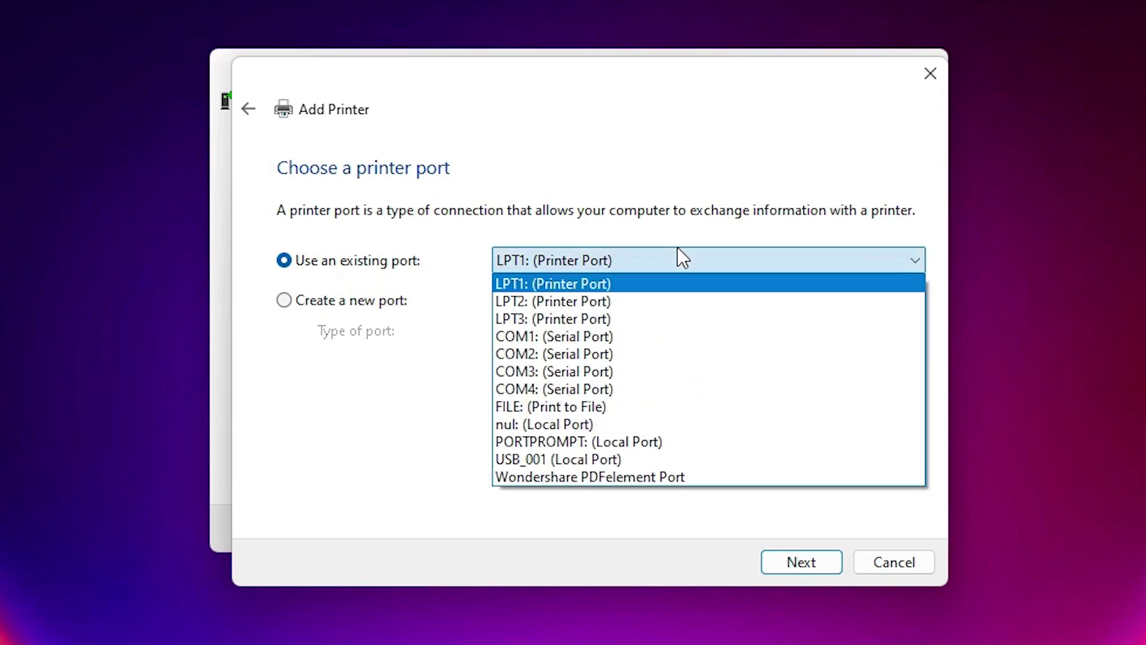
{"action": "left_click", "coordinate": [558, 465]}
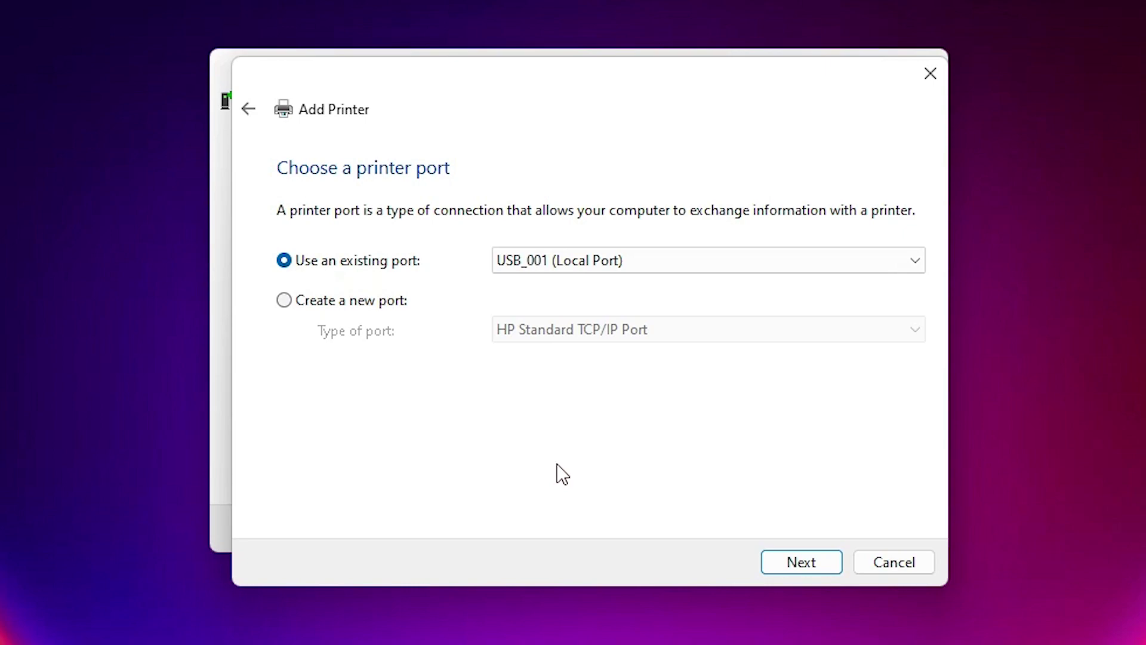
{"action": "left_click", "coordinate": [800, 567]}
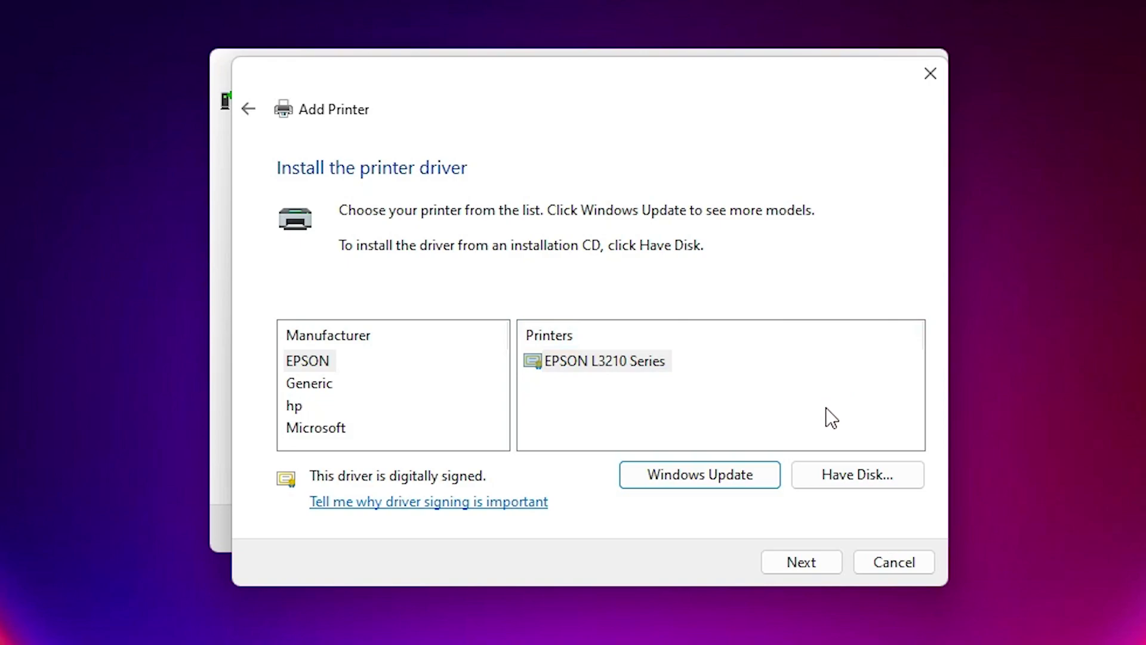
{"action": "left_click", "coordinate": [852, 483]}
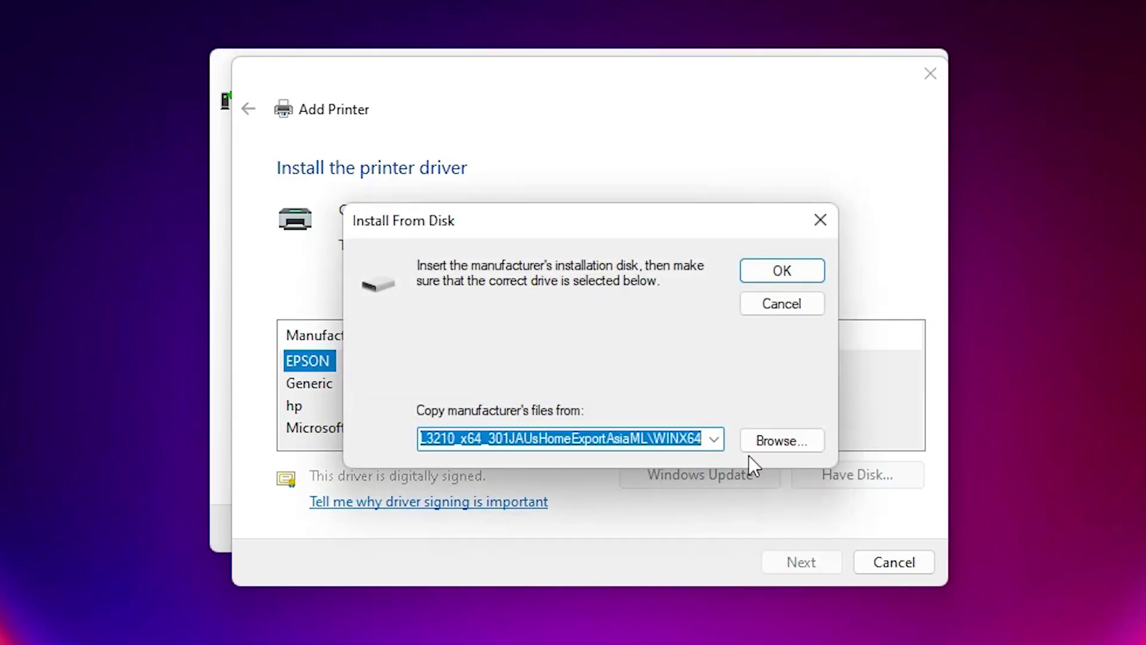
{"action": "left_click", "coordinate": [757, 439]}
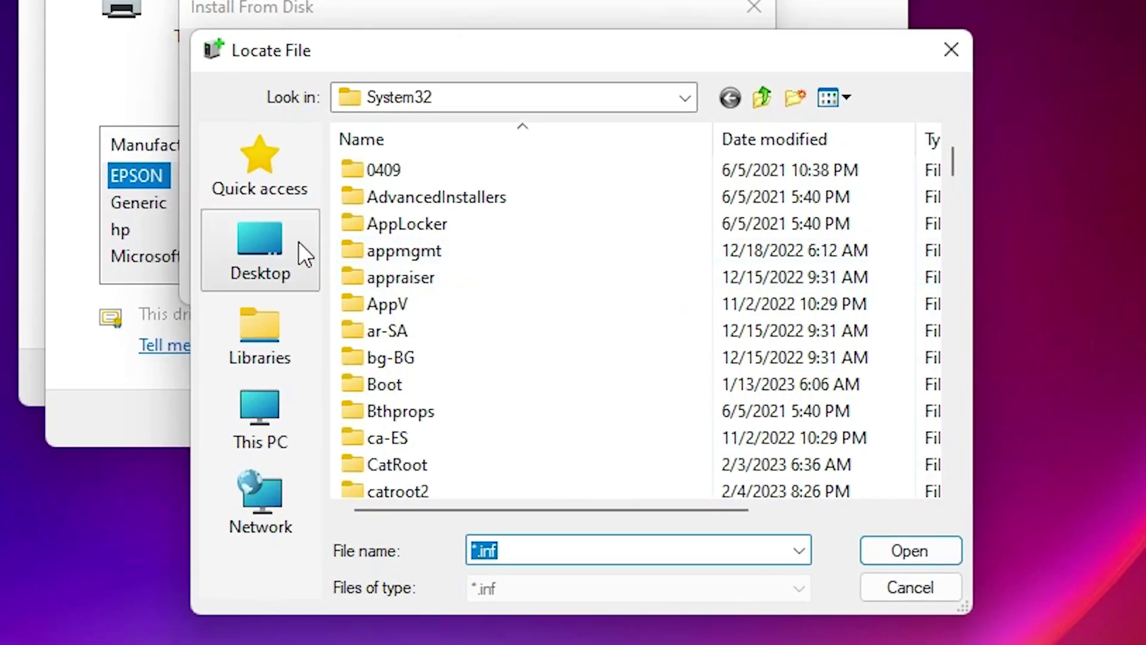
- Pick E_WF1UTE from Desktop\L1110_x64_26102JAUsHomeExportAsiaML\WINX64 as the driver file
{"action": "left_click", "coordinate": [274, 244]}
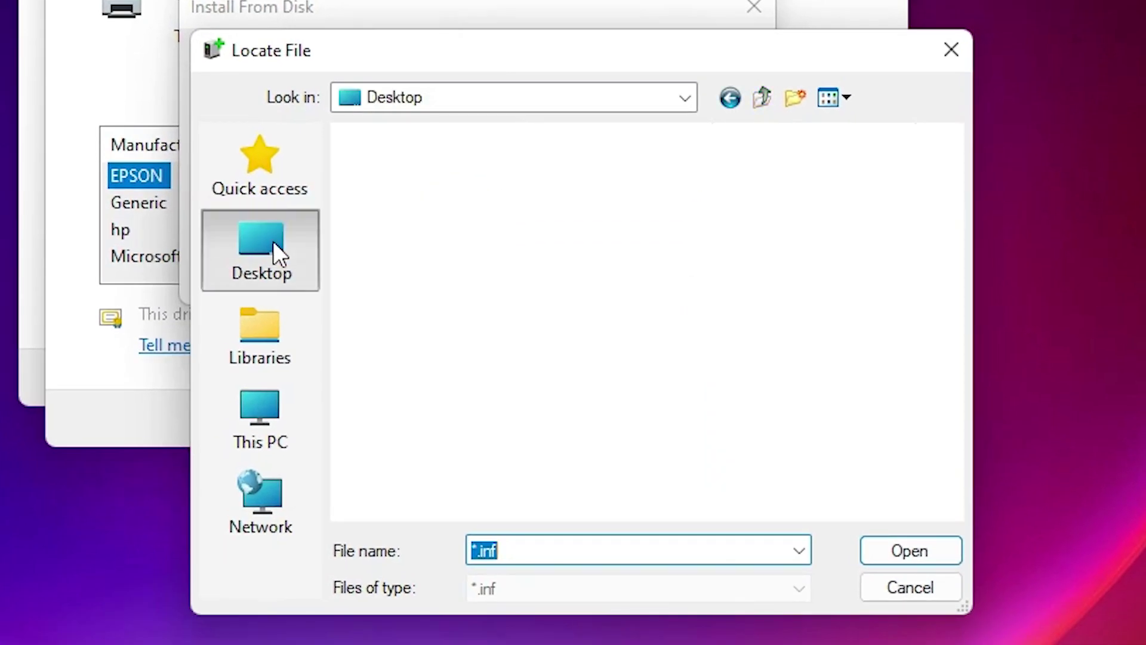
{"action": "scroll", "coordinate": [418, 262], "scroll_direction": "down", "scroll_amount": 5}
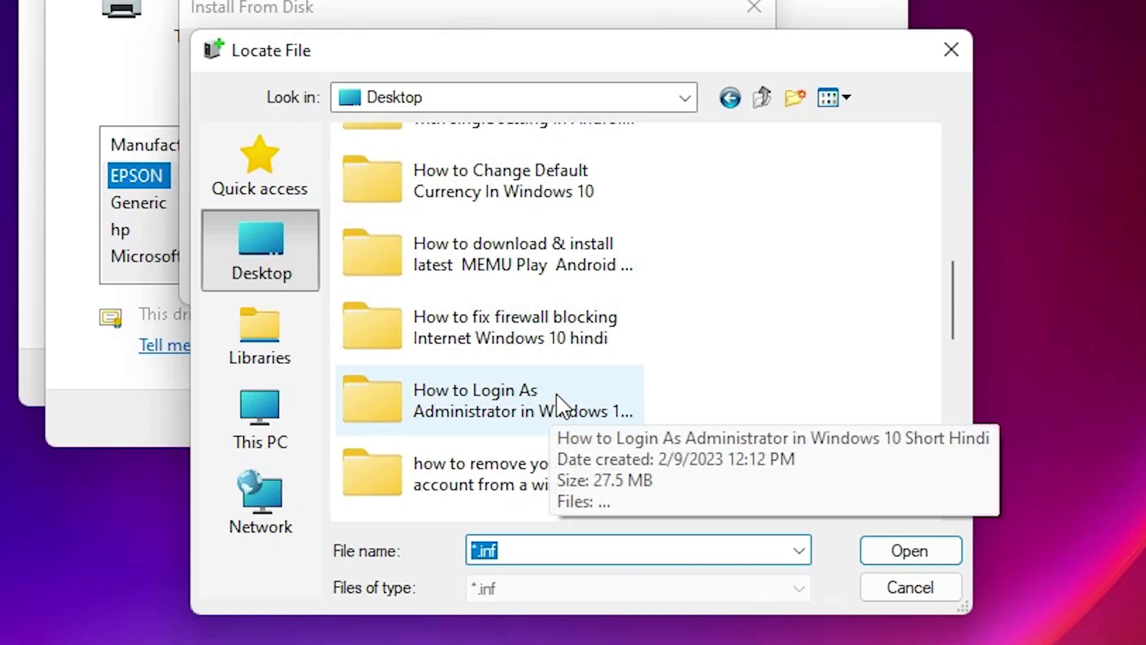
{"action": "scroll", "coordinate": [557, 392], "scroll_direction": "down", "scroll_amount": 3}
{"action": "scroll", "coordinate": [527, 385], "scroll_direction": "up", "scroll_amount": 1}
{"action": "left_click", "coordinate": [519, 159]}
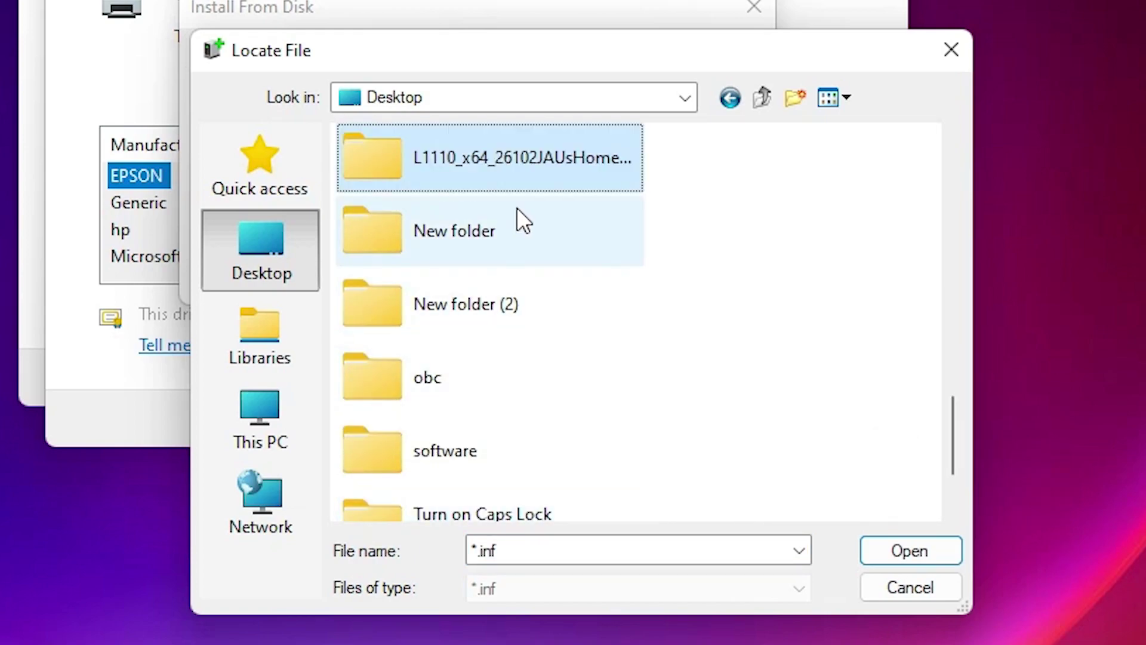
{"action": "double_click", "coordinate": [529, 151]}
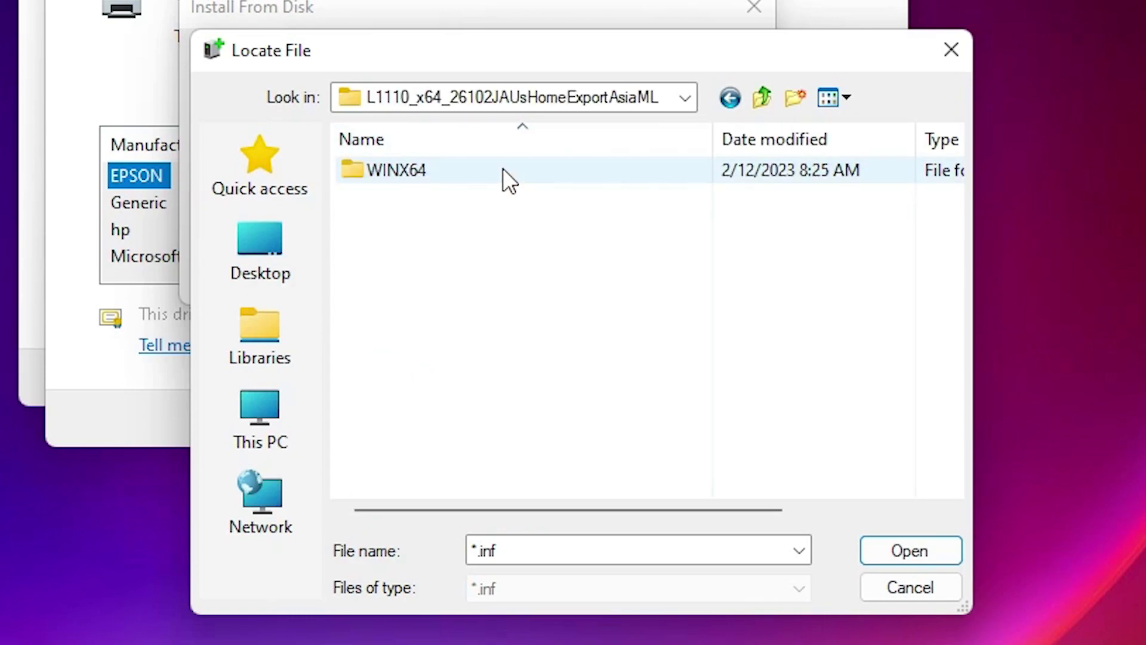
{"action": "double_click", "coordinate": [458, 173]}
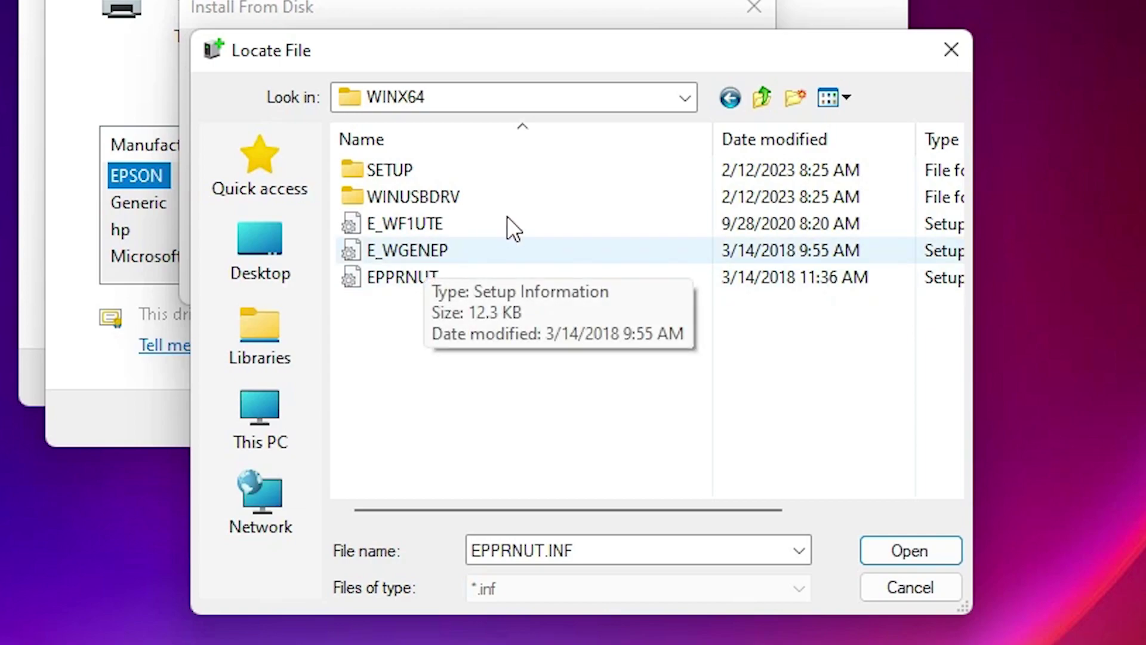
{"action": "left_click", "coordinate": [433, 222]}
{"action": "left_click", "coordinate": [406, 280]}
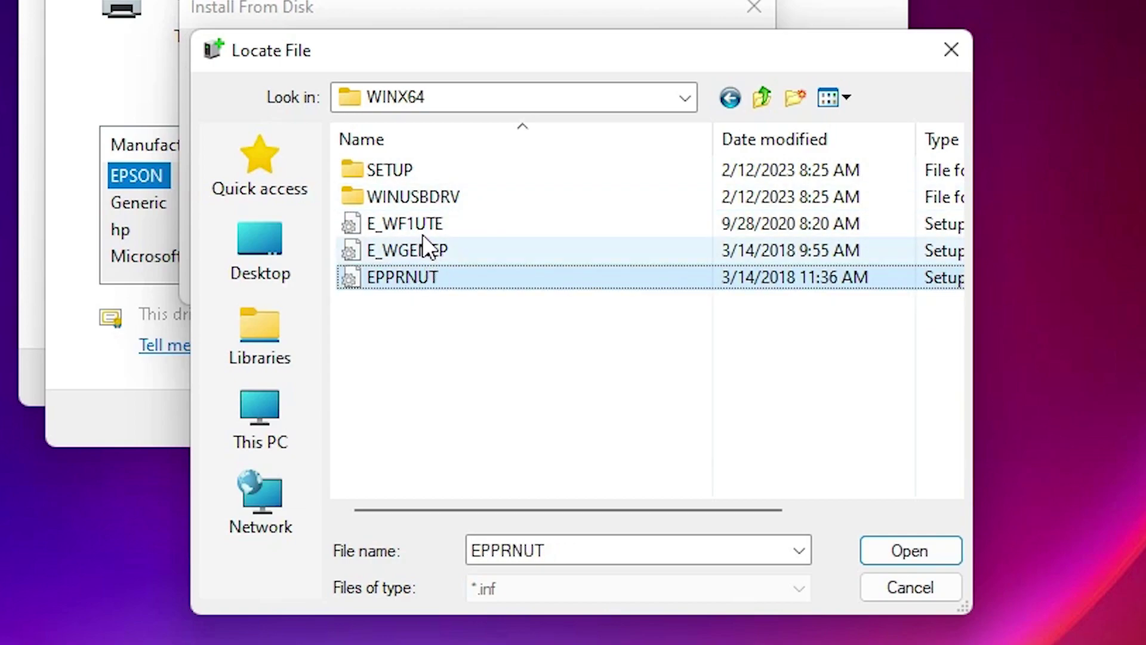
{"action": "left_click", "coordinate": [418, 223]}
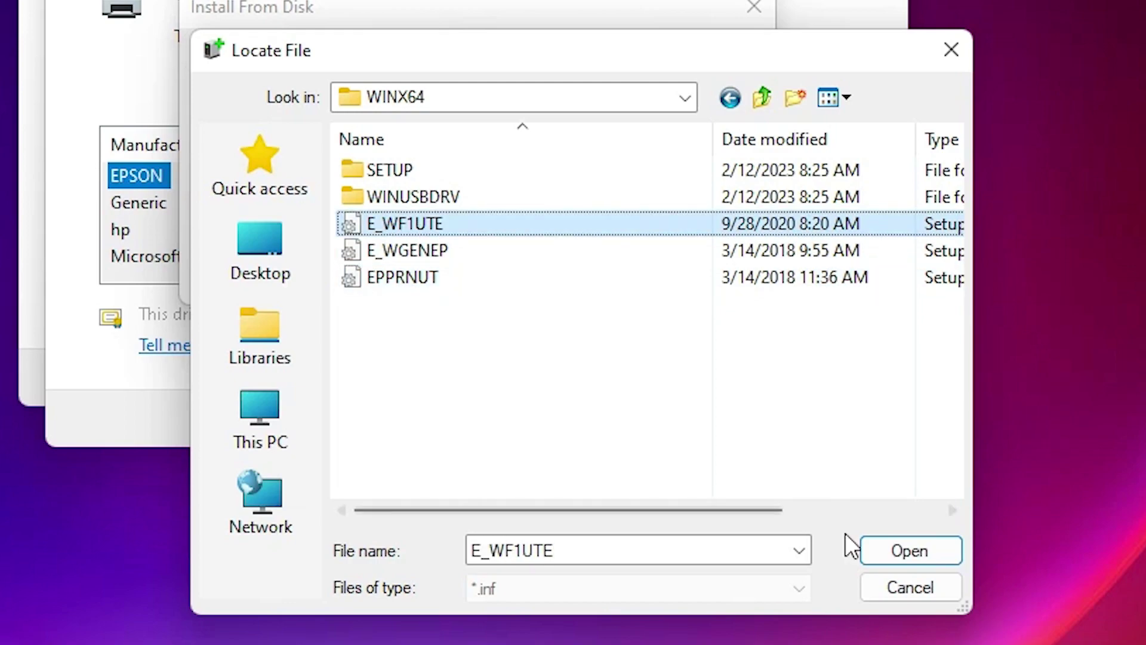
{"action": "left_click", "coordinate": [908, 550]}
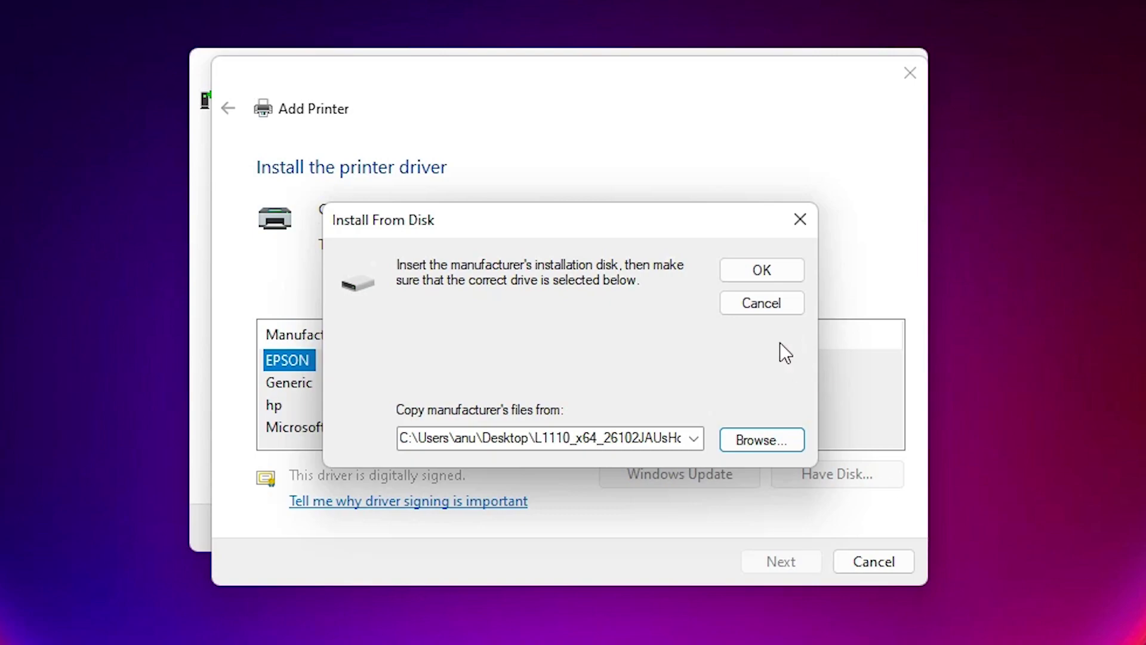
- Load the disk driver and select EPSON L1110 Series as the printer model
{"action": "left_click", "coordinate": [746, 271]}
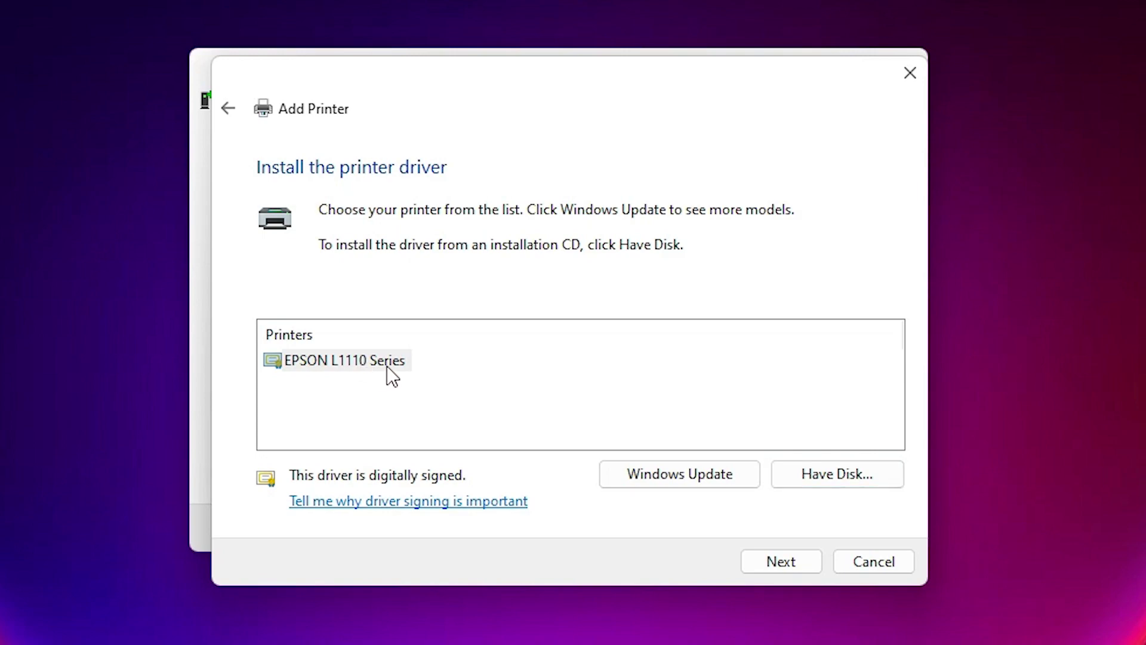
{"action": "left_click", "coordinate": [330, 362]}
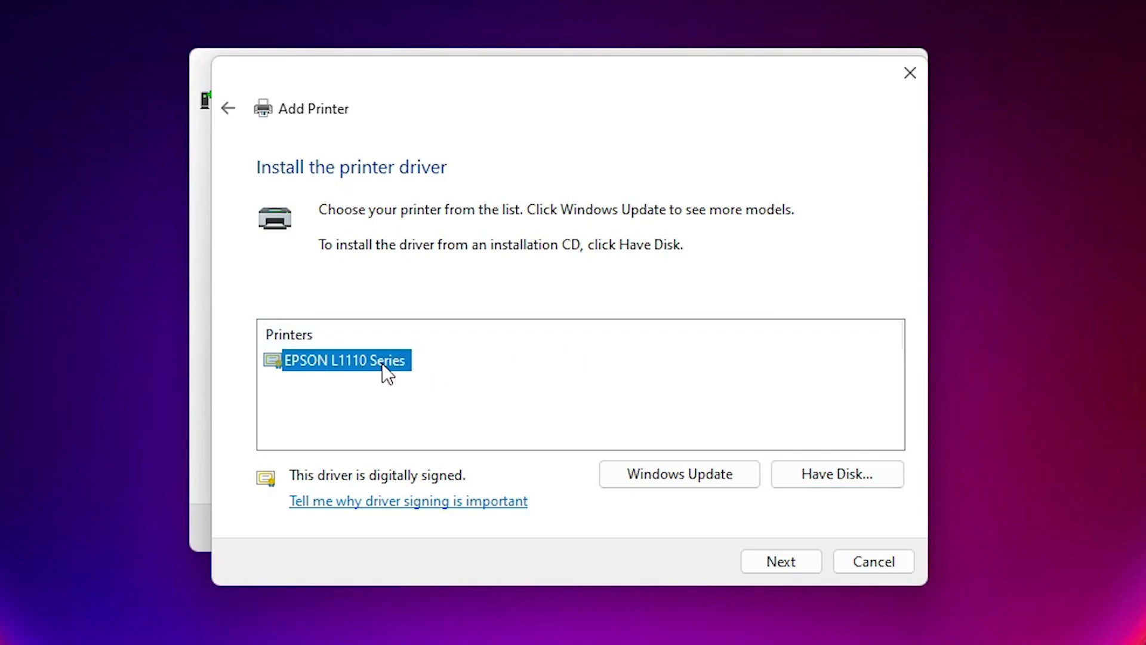
{"action": "left_click", "coordinate": [782, 561]}
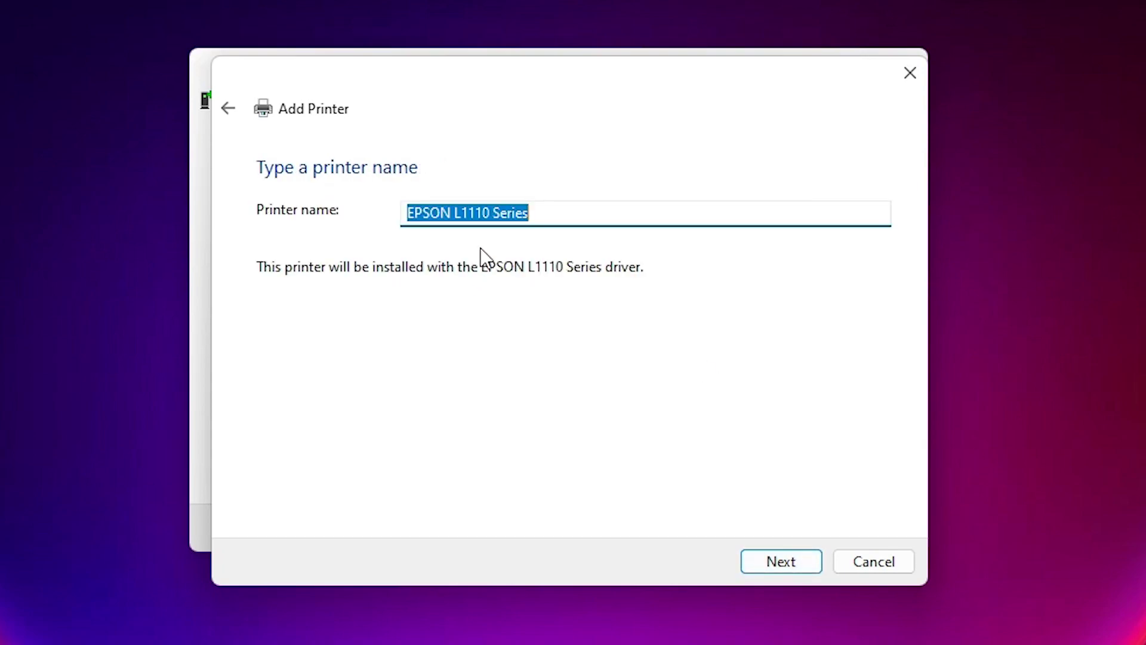
- Install the printer under its default name, EPSON L1110 Series, and let installation complete
{"action": "left_click", "coordinate": [788, 561]}
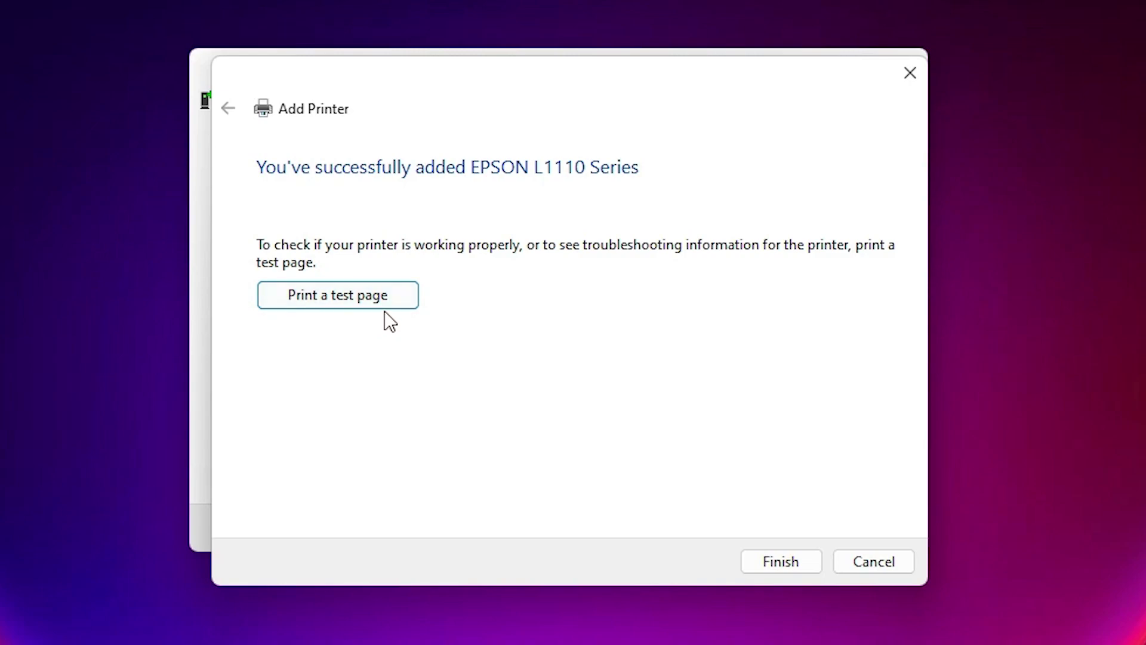
- Finish the Add Printer wizard and restore Devices and Printers, showing EPSON L1110 Series listed
{"action": "left_click", "coordinate": [778, 562]}
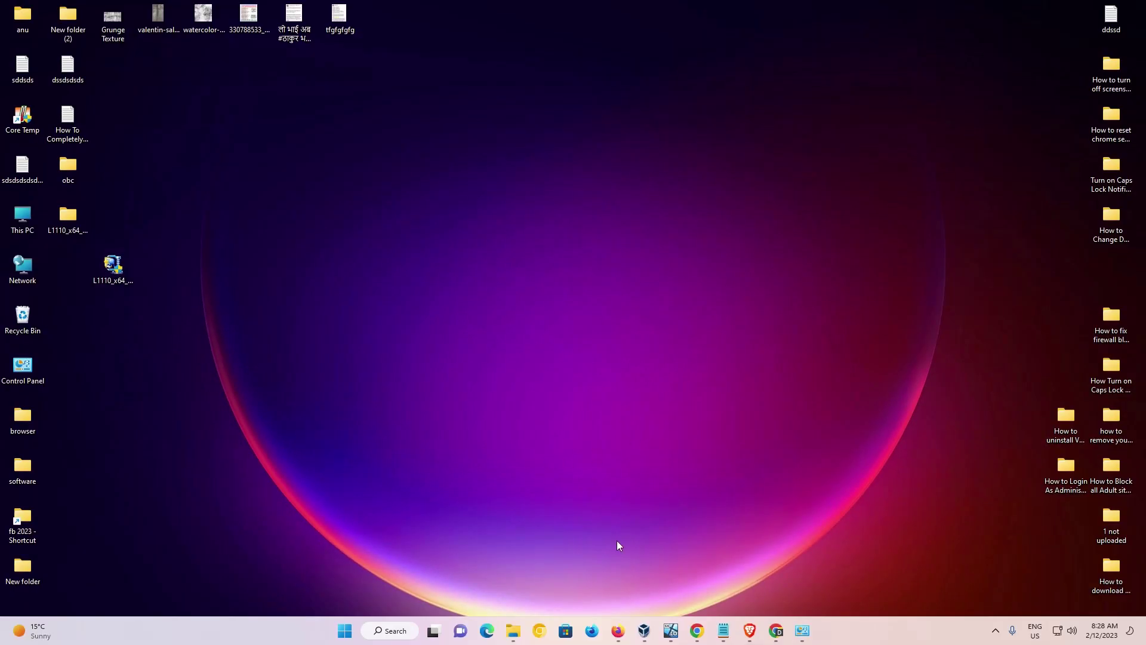
{"action": "mouse_move", "coordinate": [804, 632]}
{"action": "left_click", "coordinate": [740, 588]}
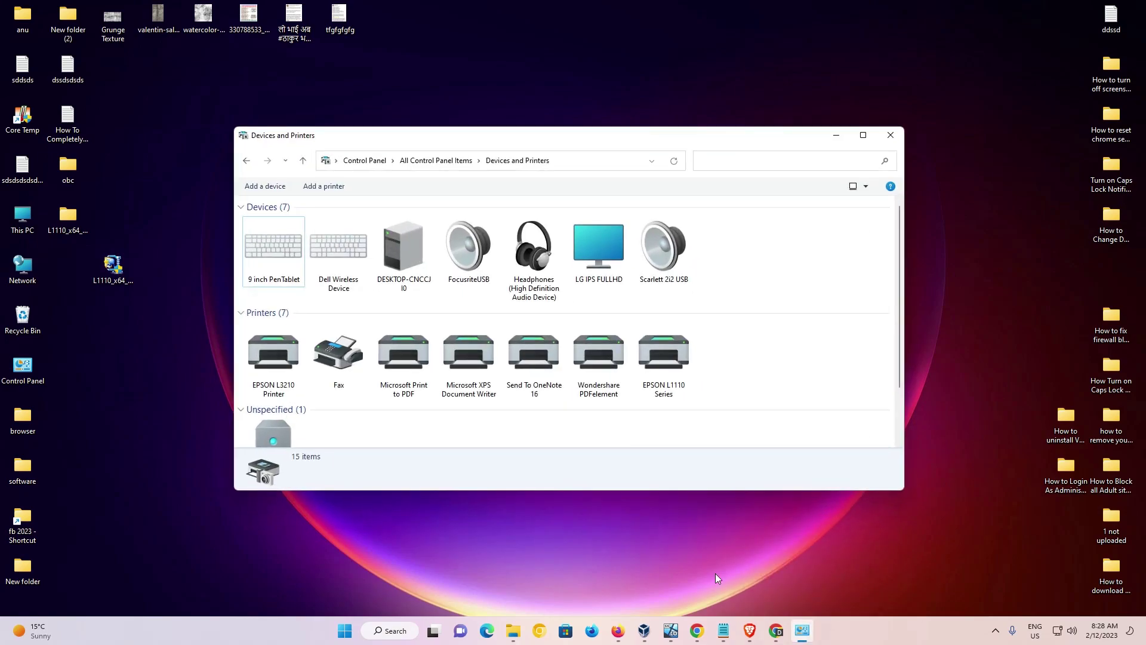